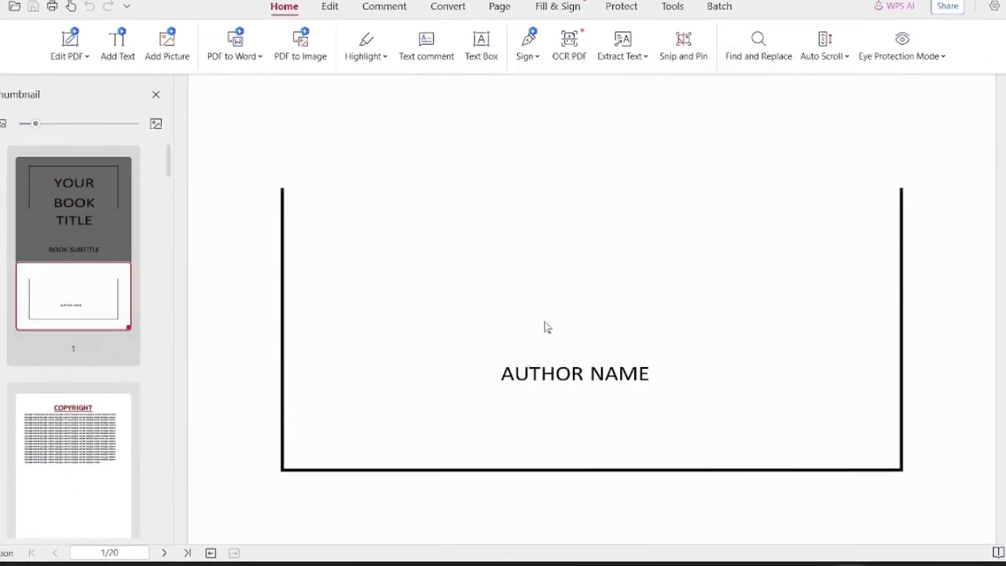
Examine the book template's front matter from the title page through the Copyright, Disclaimer and Reply Reviews pages.
scroll(542, 348, "down", 12)
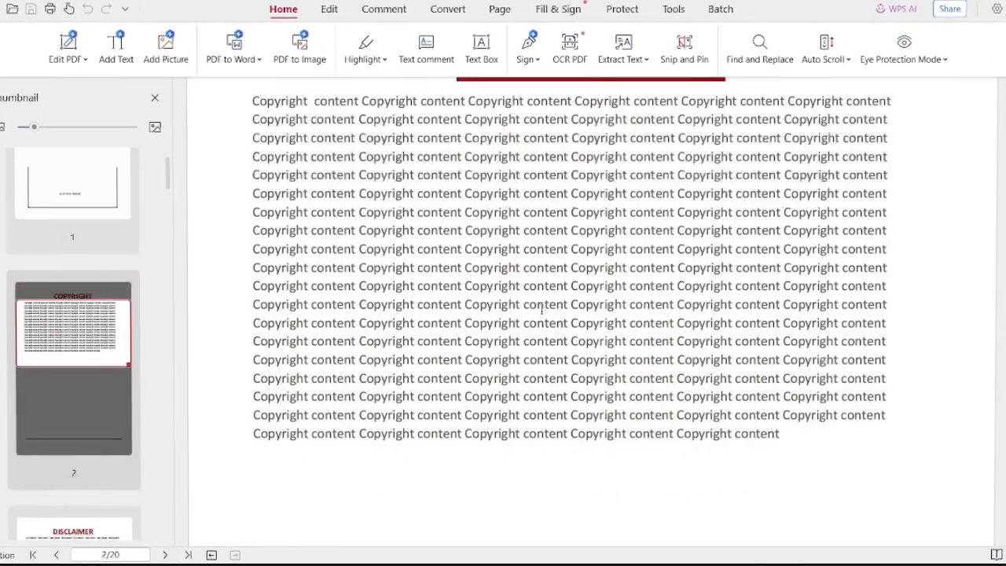
scroll(540, 322, "down", 8)
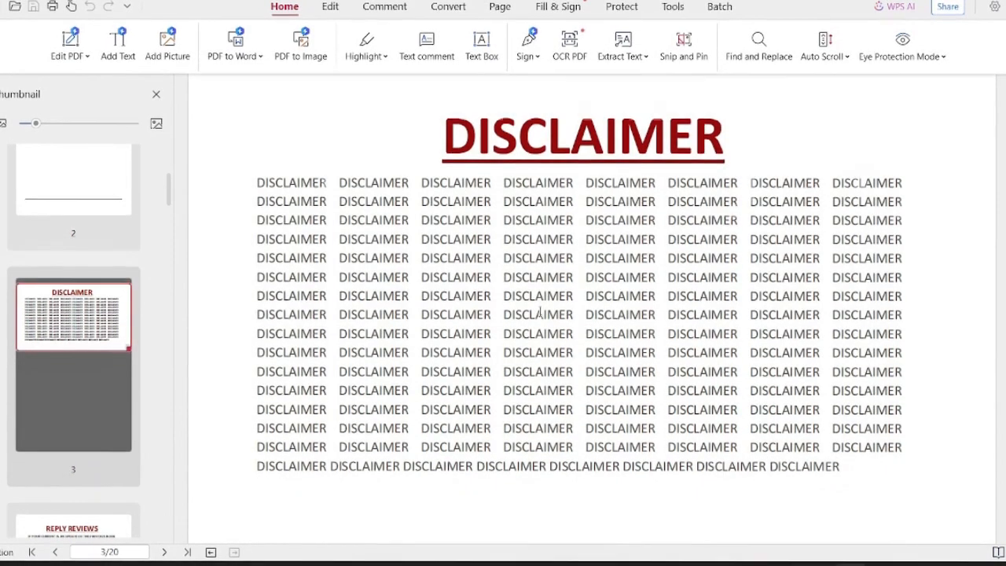
scroll(541, 316, "down", 3)
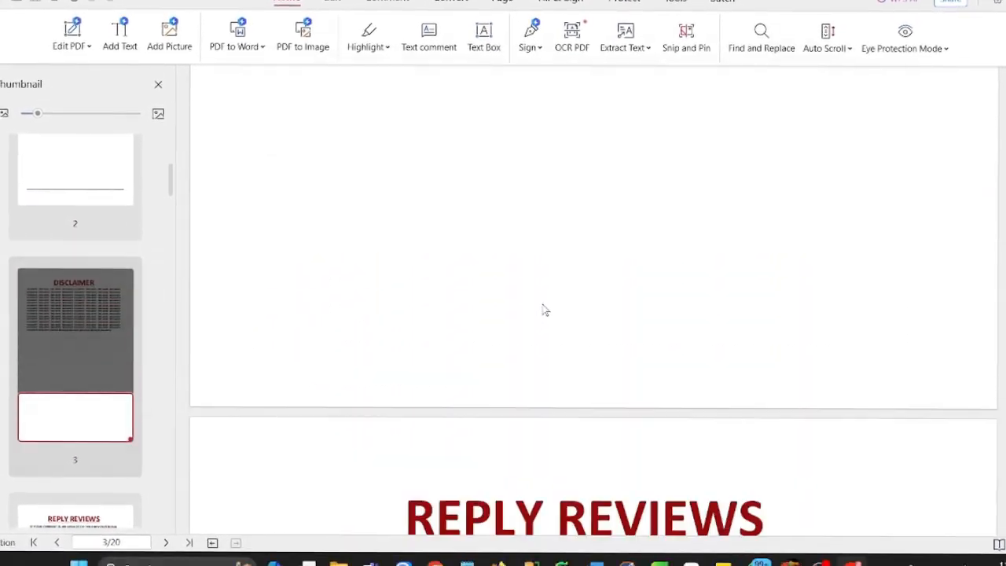
scroll(546, 300, "up", 2)
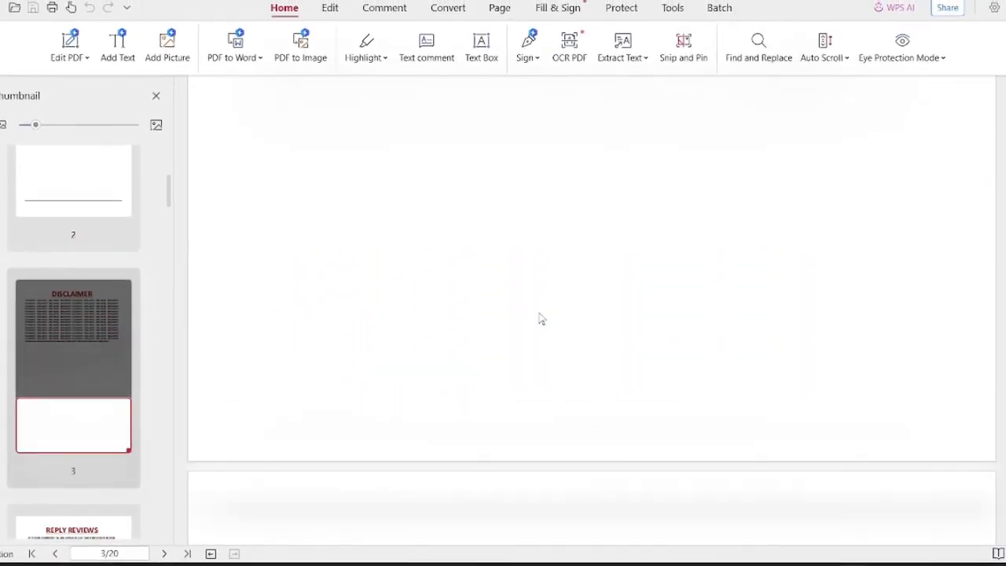
scroll(540, 319, "down", 5)
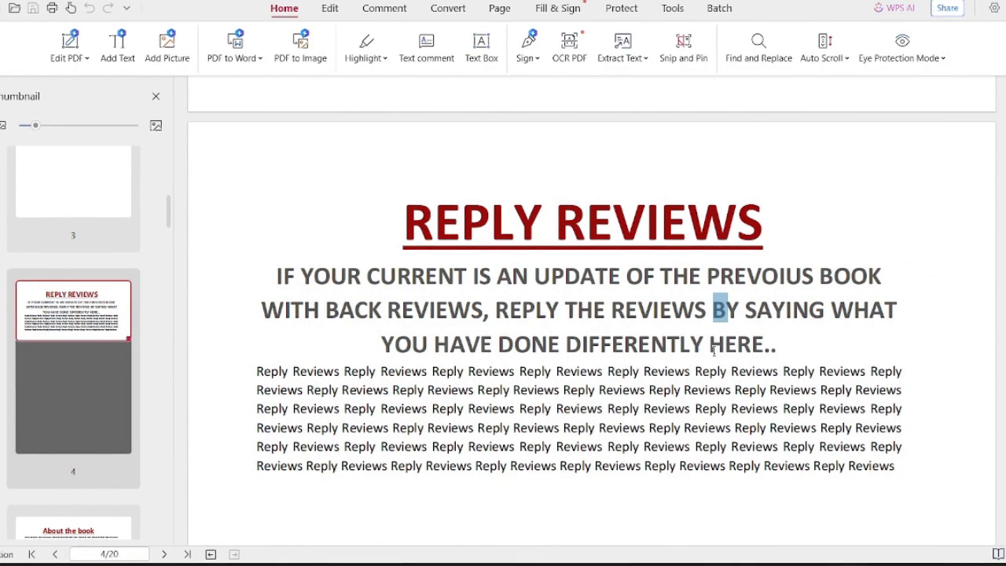
scroll(490, 386, "down", 5)
scroll(490, 386, "up", 2)
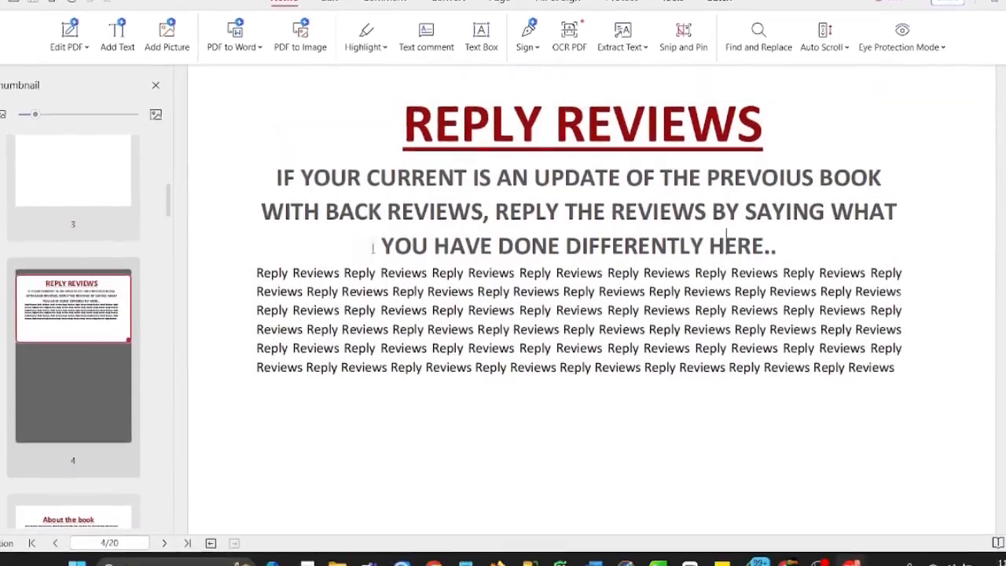
scroll(380, 281, "down", 5)
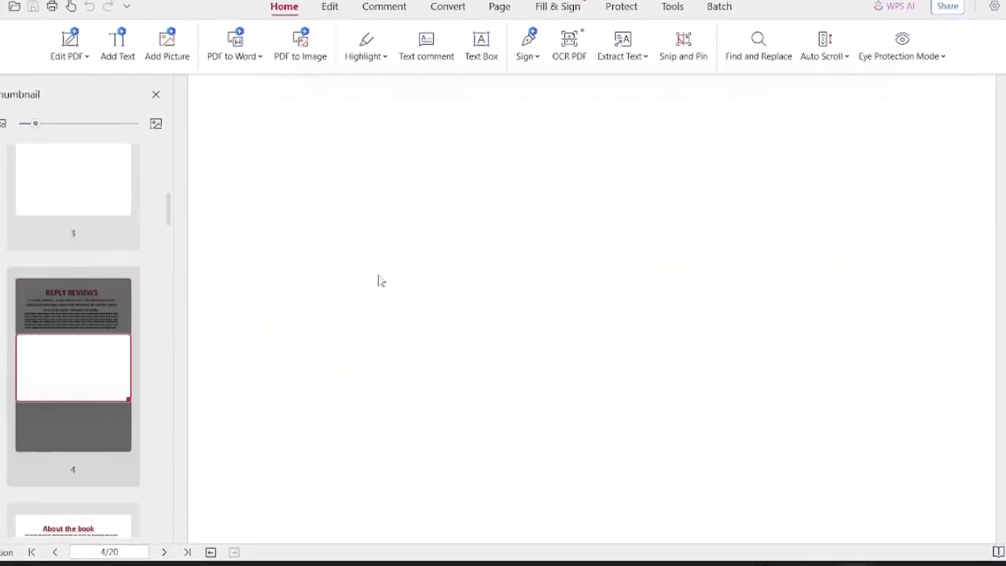
Review the "About the book" page, selecting its heading and the start of its body text.
scroll(378, 275, "down", 4)
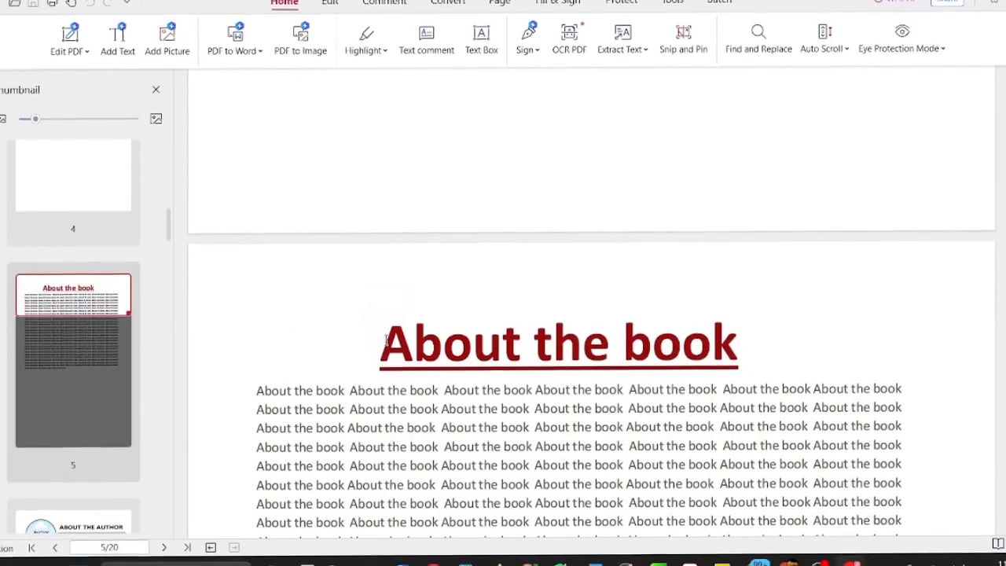
left_click_drag(381, 342, 758, 377)
scroll(580, 367, "down", 5)
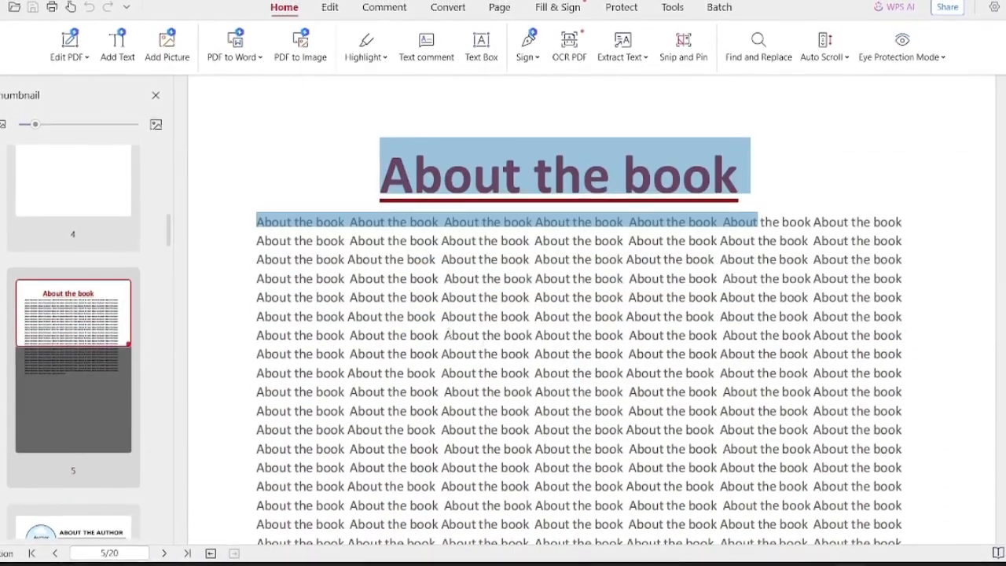
scroll(412, 324, "up", 3)
scroll(415, 320, "down", 3)
scroll(415, 322, "down", 10)
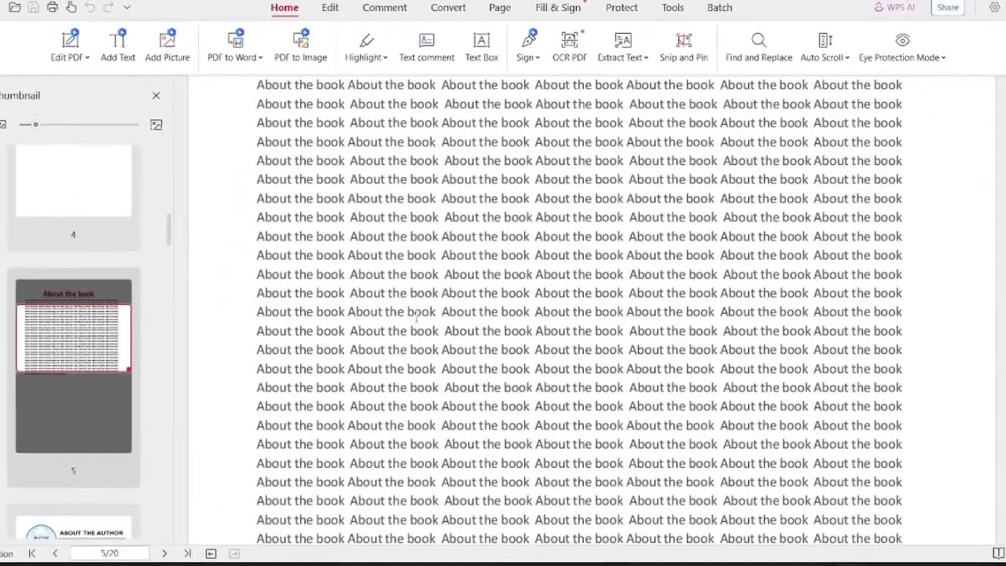
Examine the "About the Author" page with its image placeholder and biography space, plus the biography continuation page.
scroll(417, 330, "down", 3)
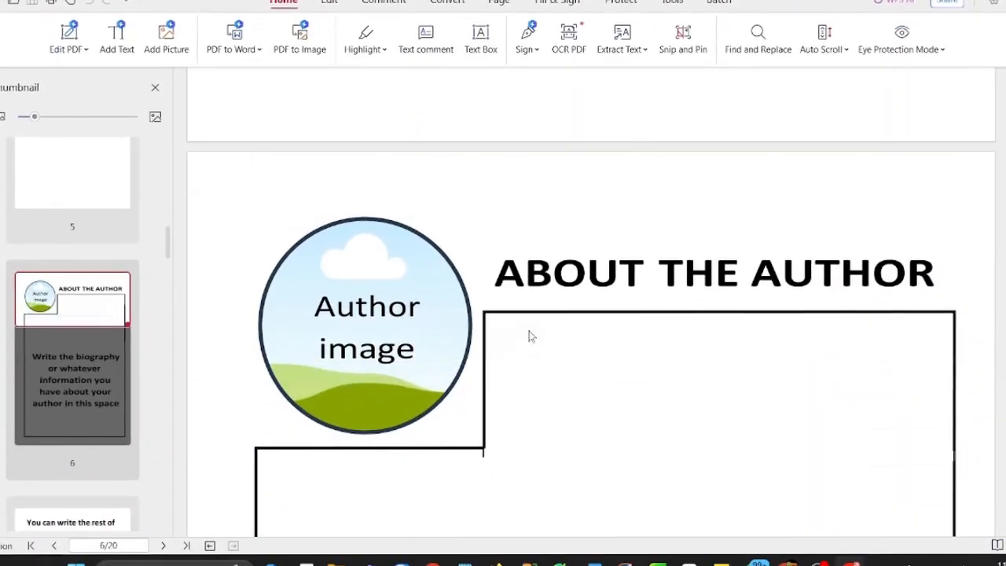
scroll(364, 344, "down", 3)
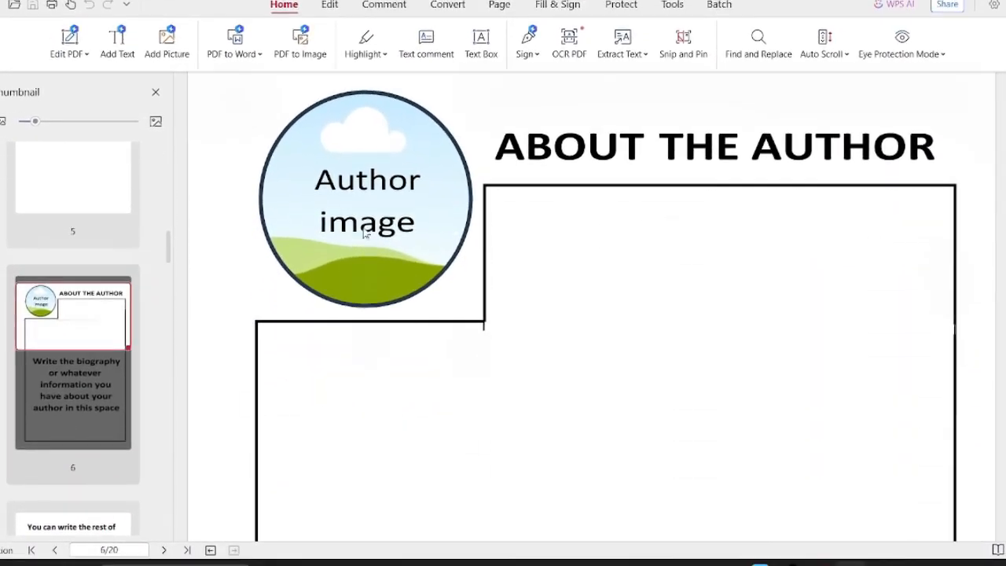
scroll(552, 213, "down", 4)
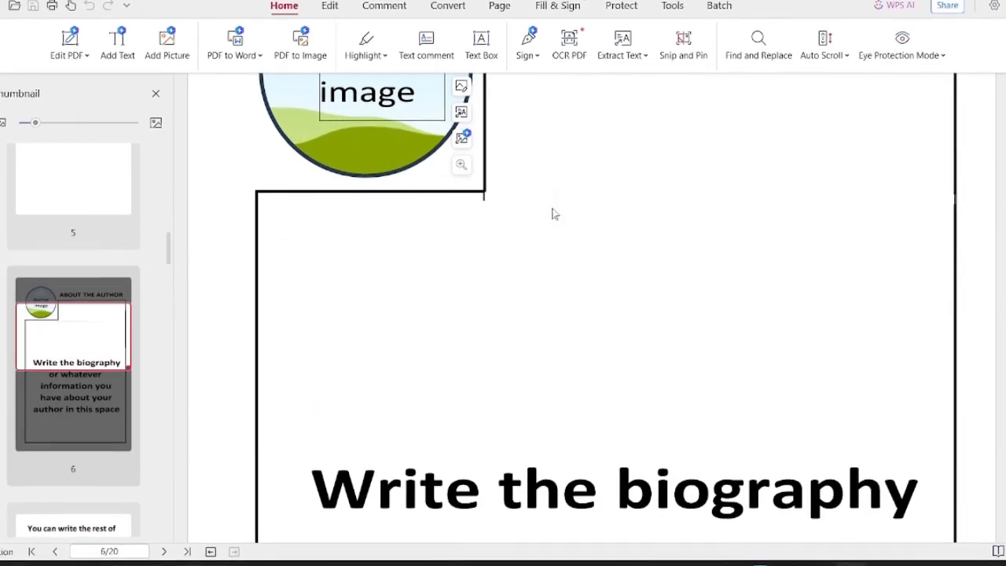
scroll(548, 257, "up", 3)
scroll(546, 258, "up", 2)
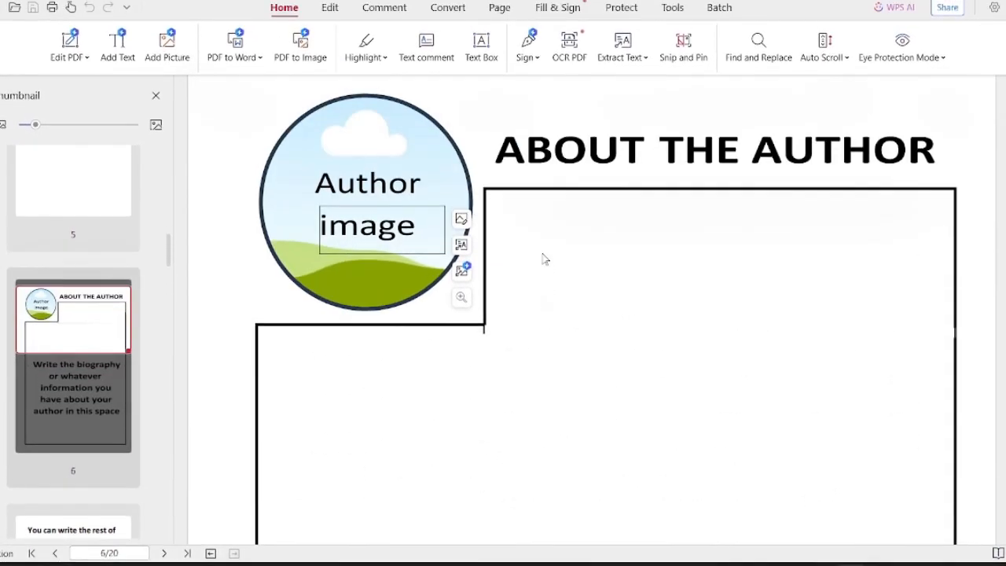
scroll(674, 344, "down", 5)
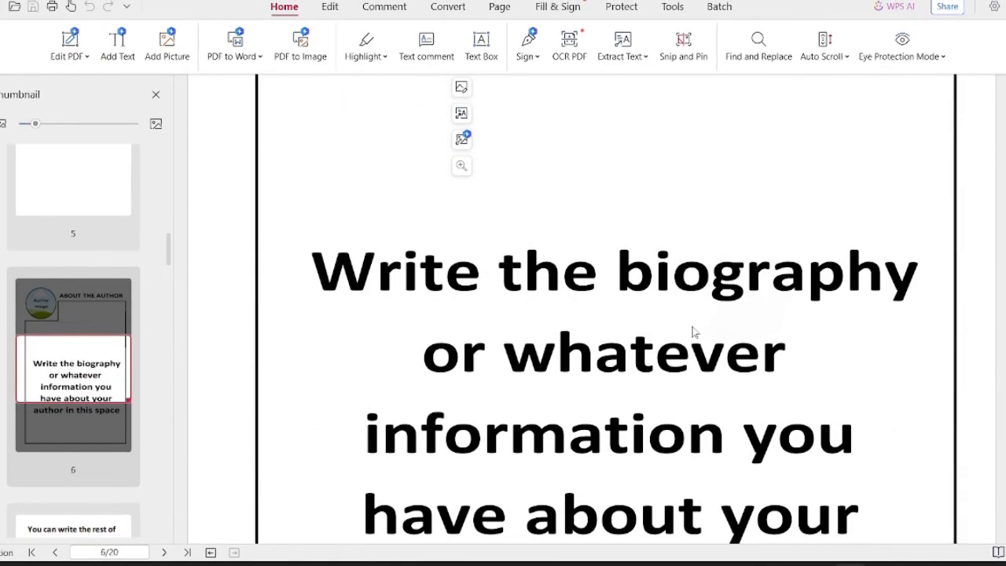
scroll(681, 334, "down", 2)
scroll(594, 248, "down", 2)
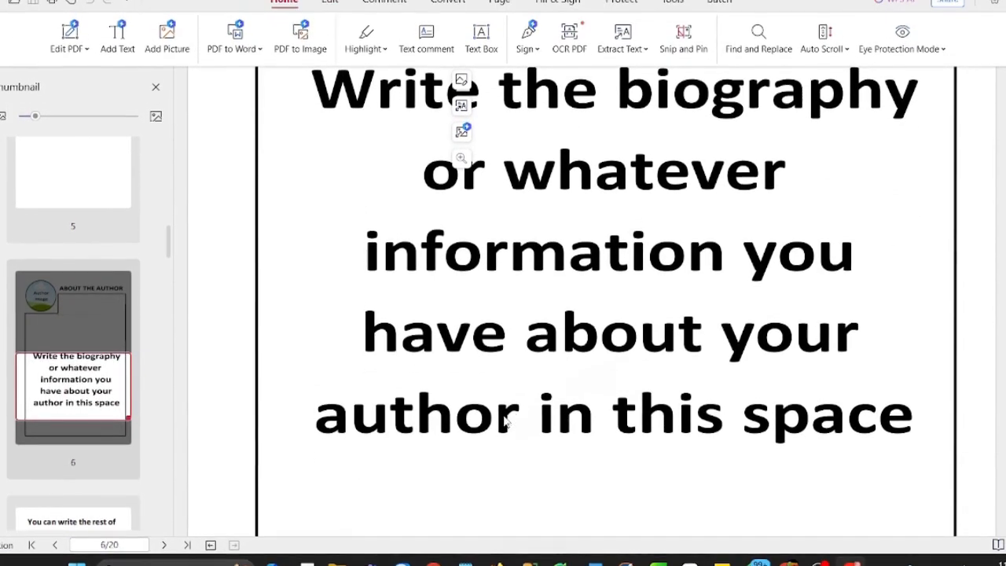
scroll(629, 431, "down", 10)
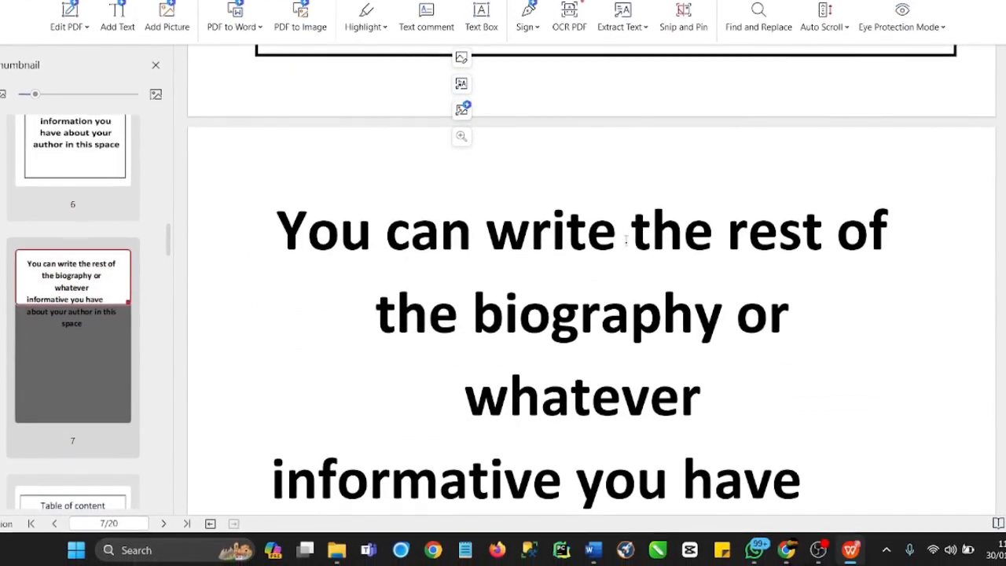
scroll(606, 315, "down", 2)
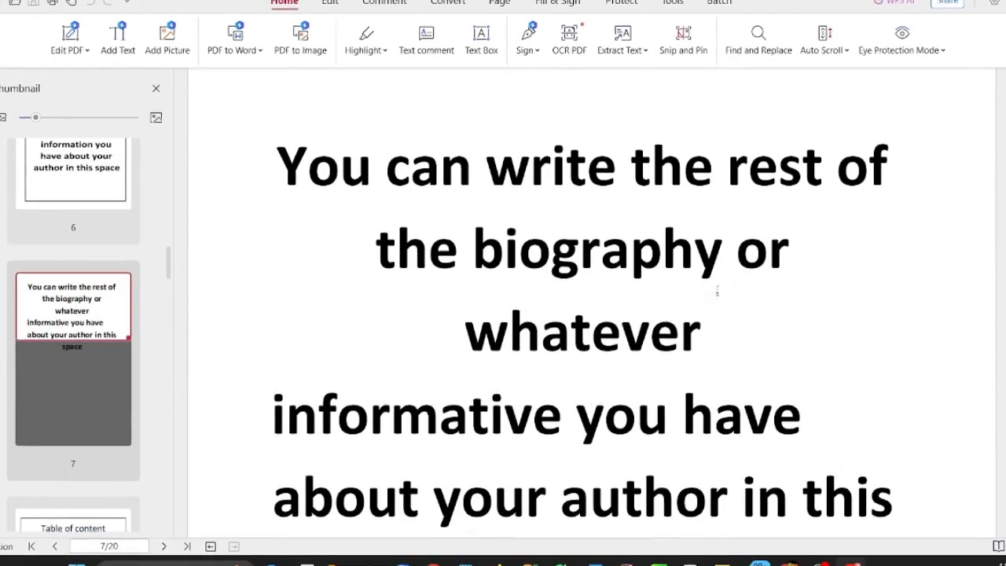
scroll(493, 384, "down", 1)
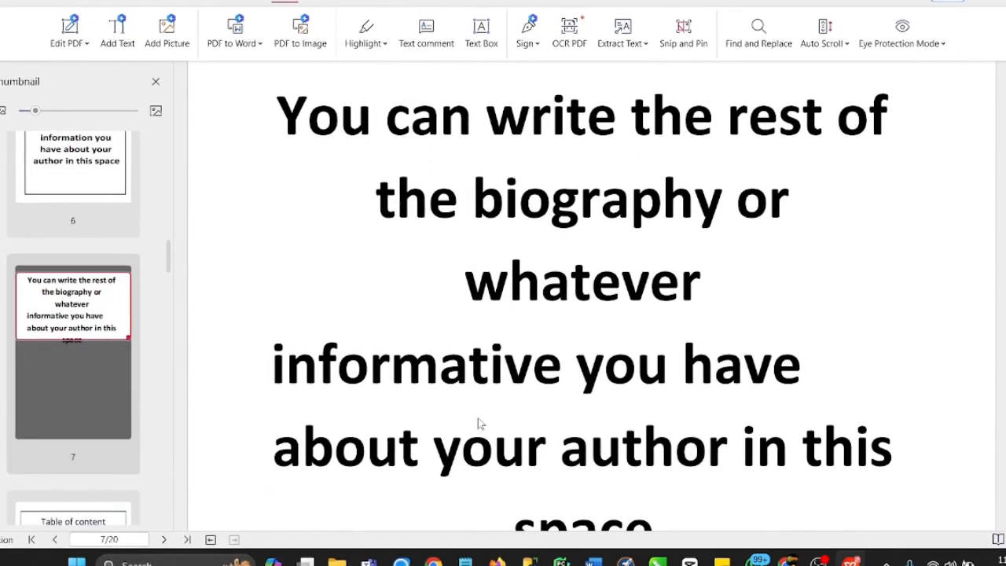
scroll(485, 431, "down", 3)
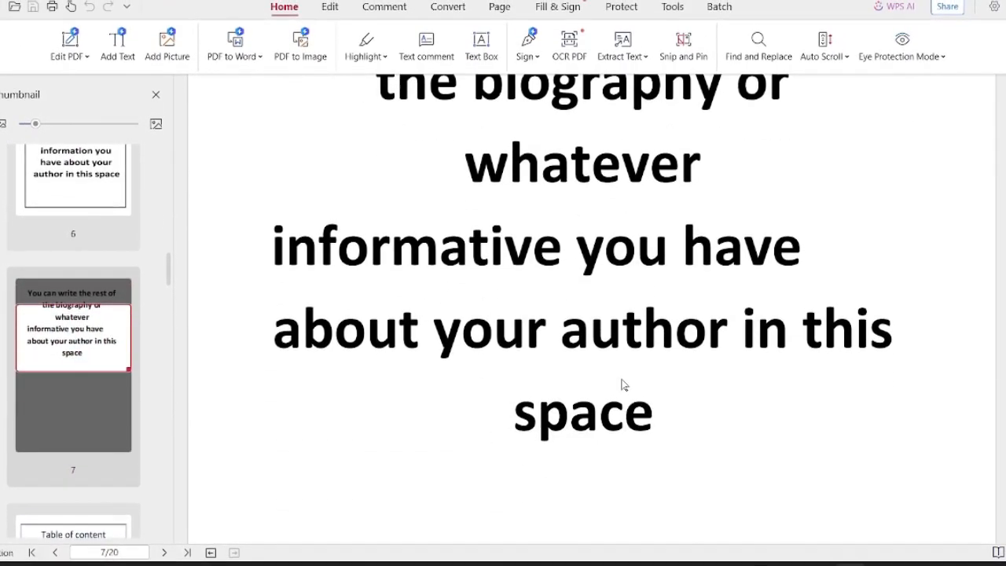
Examine the "Table of content" page, including its chapter and subtopic entries and the empty framed area below.
scroll(624, 385, "down", 10)
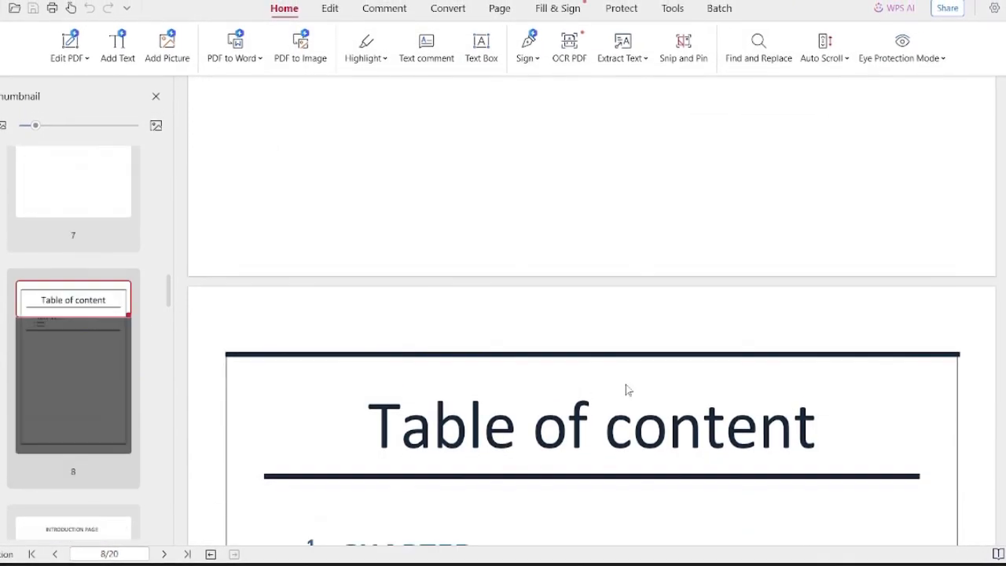
scroll(627, 385, "down", 2)
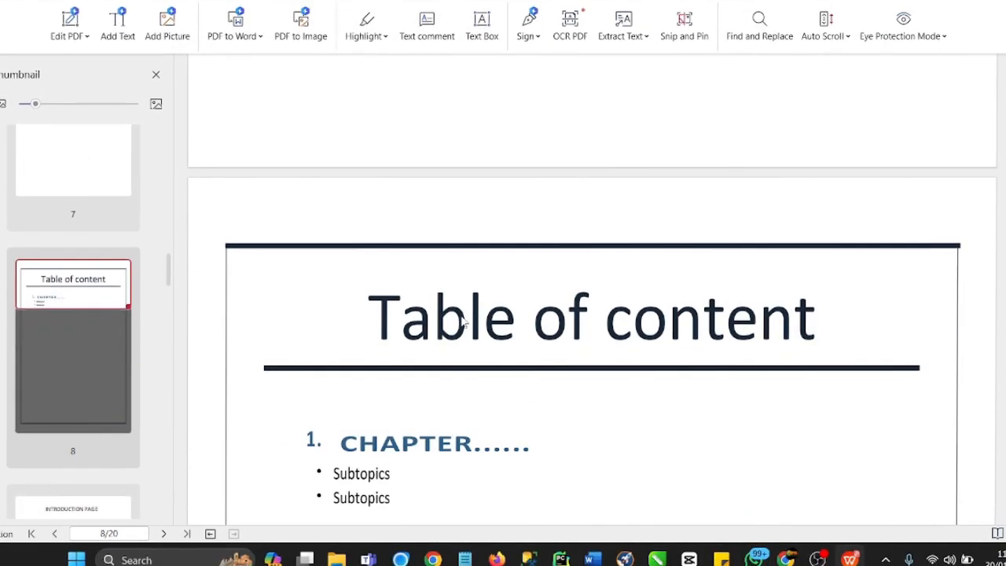
scroll(550, 361, "down", 4)
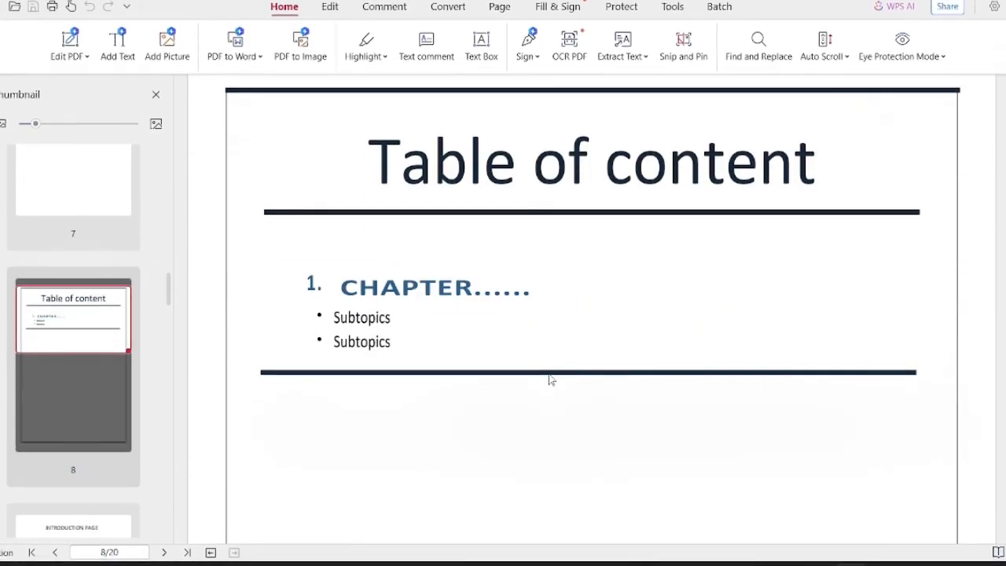
scroll(551, 380, "down", 7)
scroll(548, 382, "down", 3)
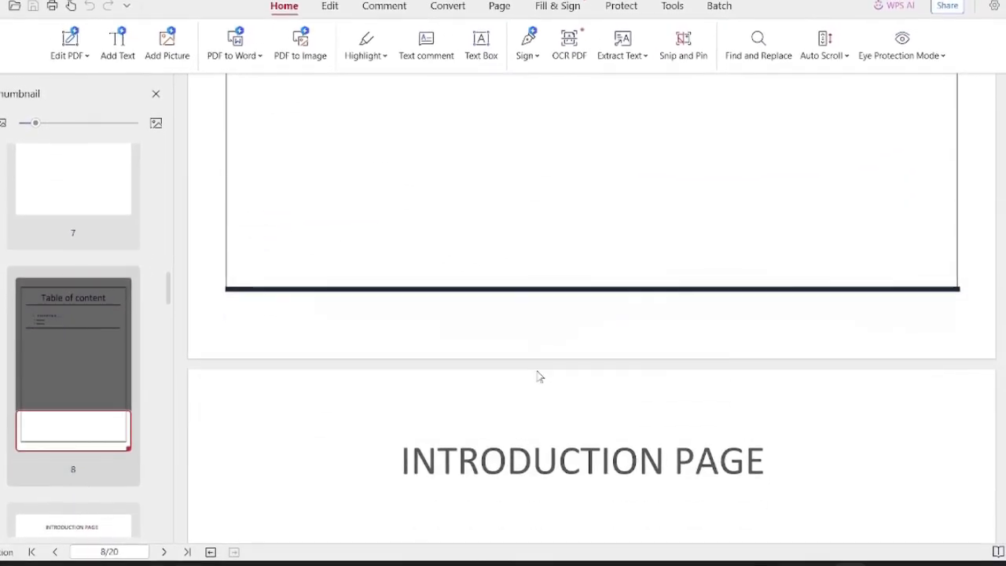
scroll(538, 366, "up", 4)
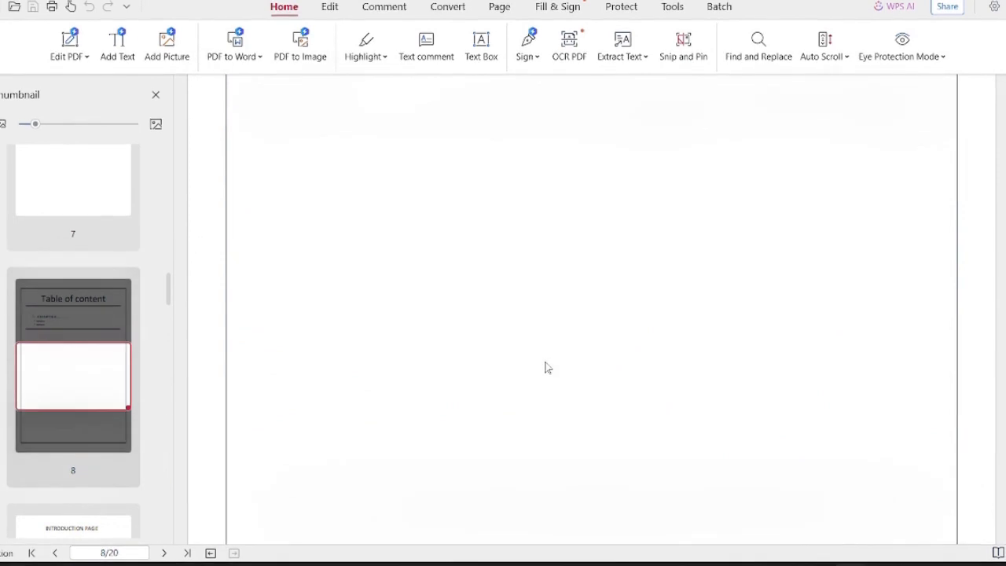
scroll(542, 368, "down", 4)
scroll(553, 361, "up", 3)
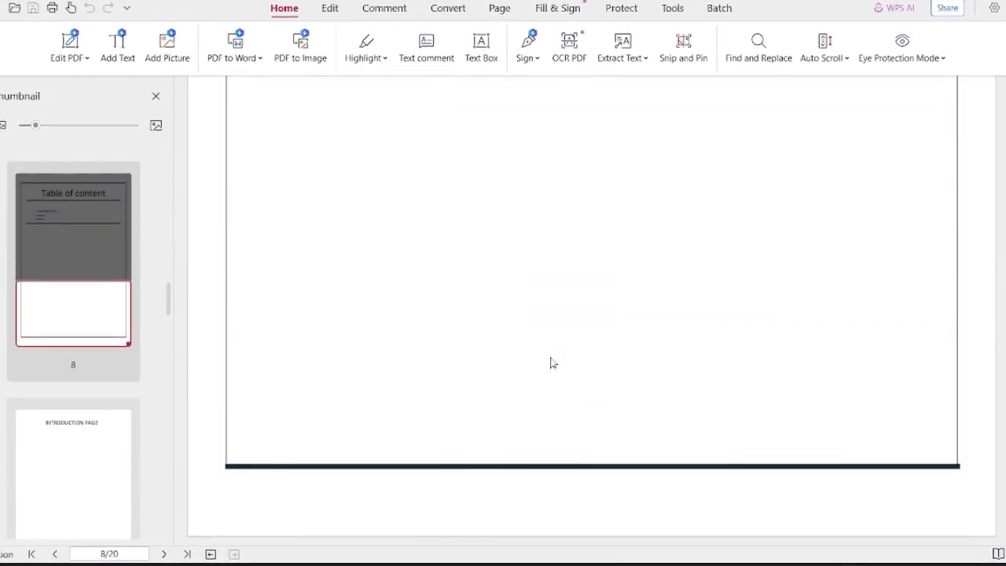
scroll(553, 362, "up", 5)
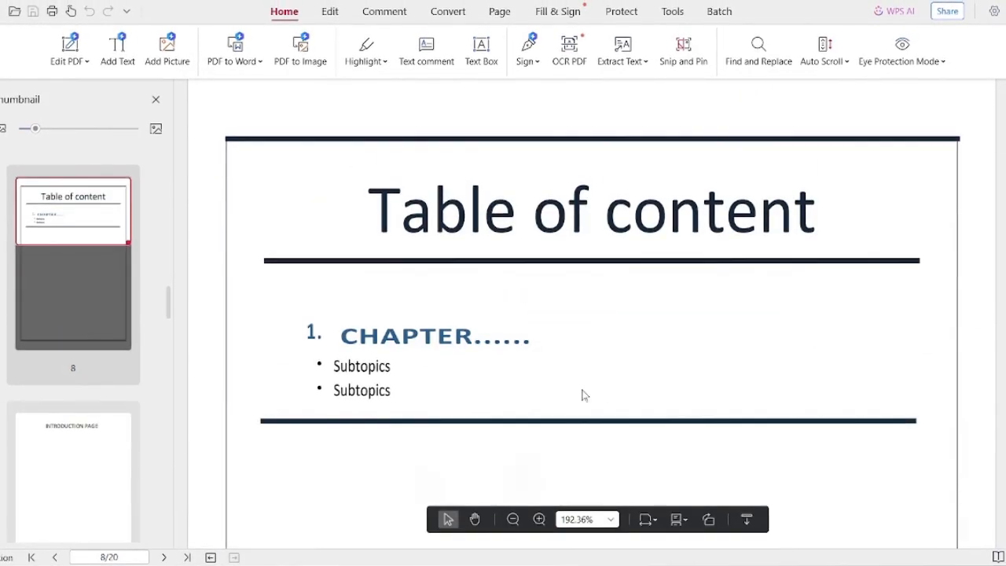
Look through the Introduction page and the heading and content pages of Chapters 1 to 3.
scroll(540, 330, "down", 10)
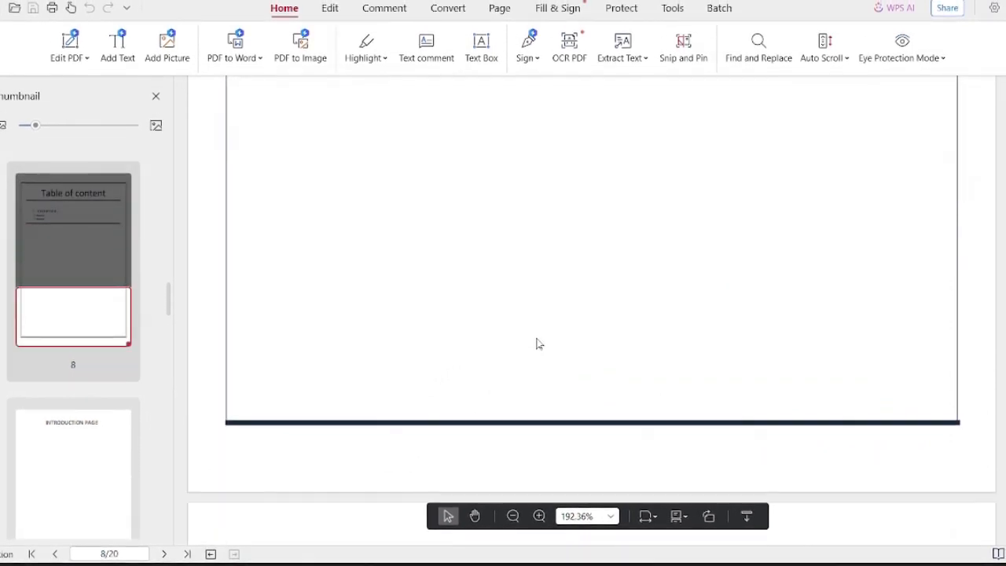
scroll(515, 299, "down", 3)
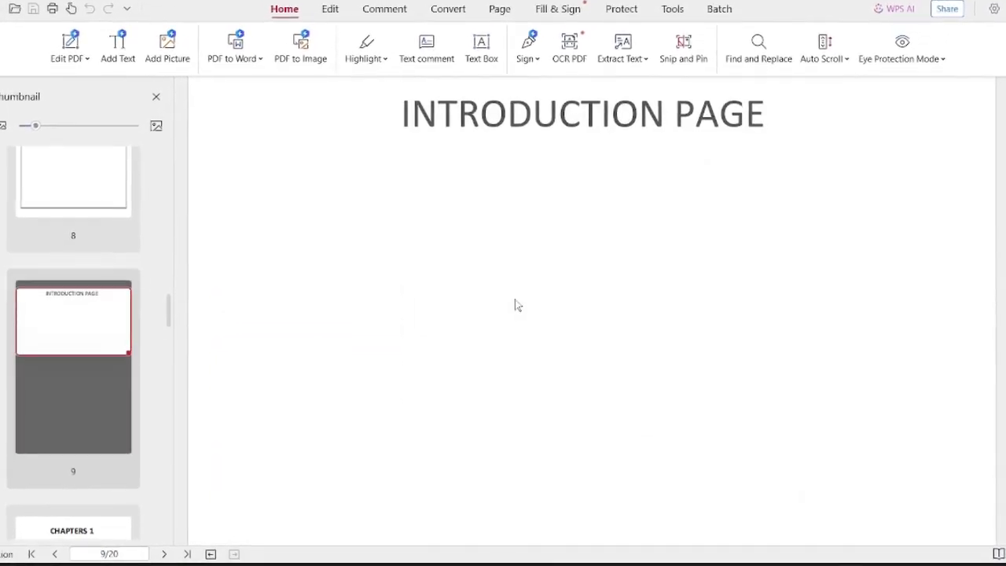
scroll(519, 292, "down", 5)
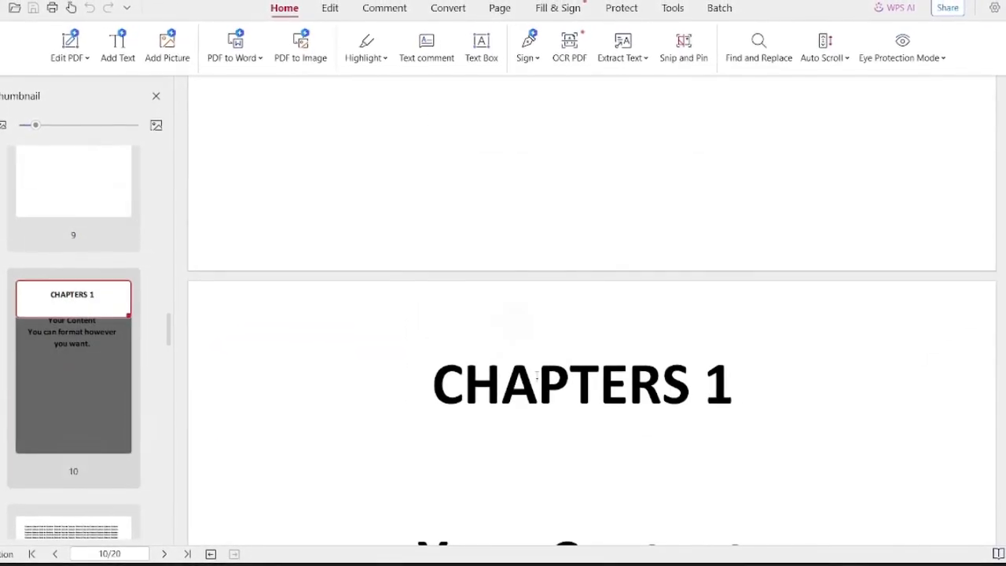
scroll(537, 381, "down", 15)
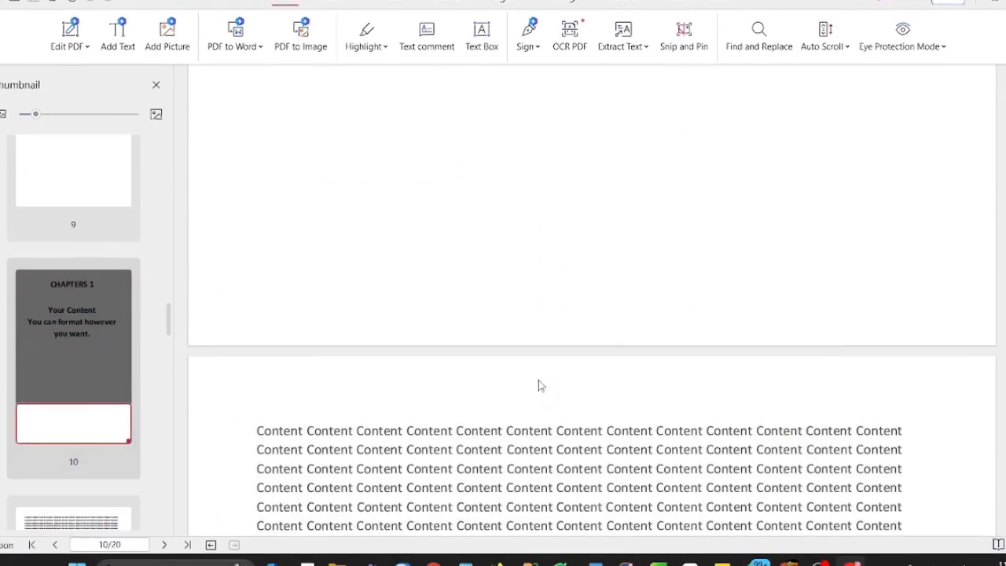
scroll(540, 385, "down", 10)
scroll(540, 385, "down", 15)
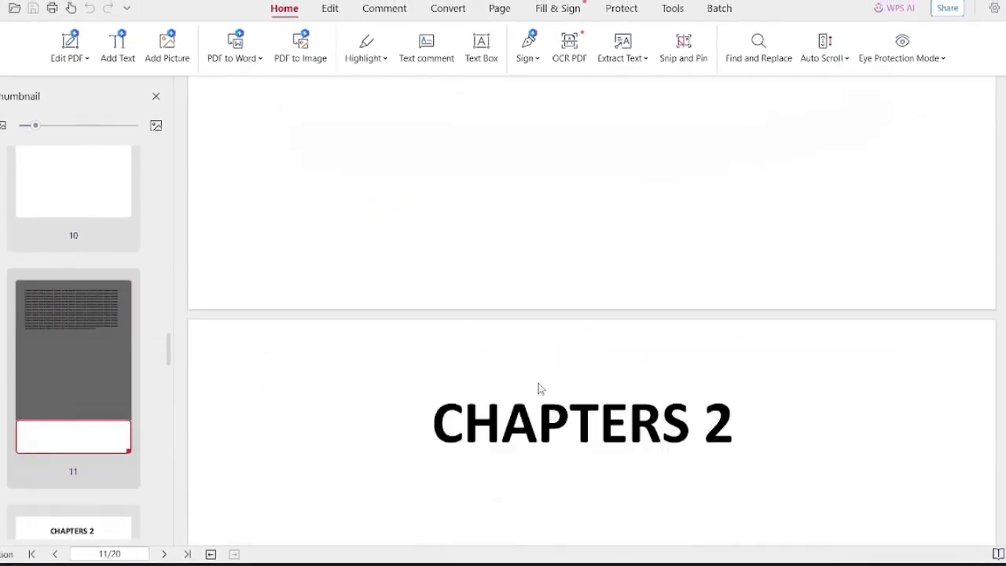
scroll(541, 368, "down", 15)
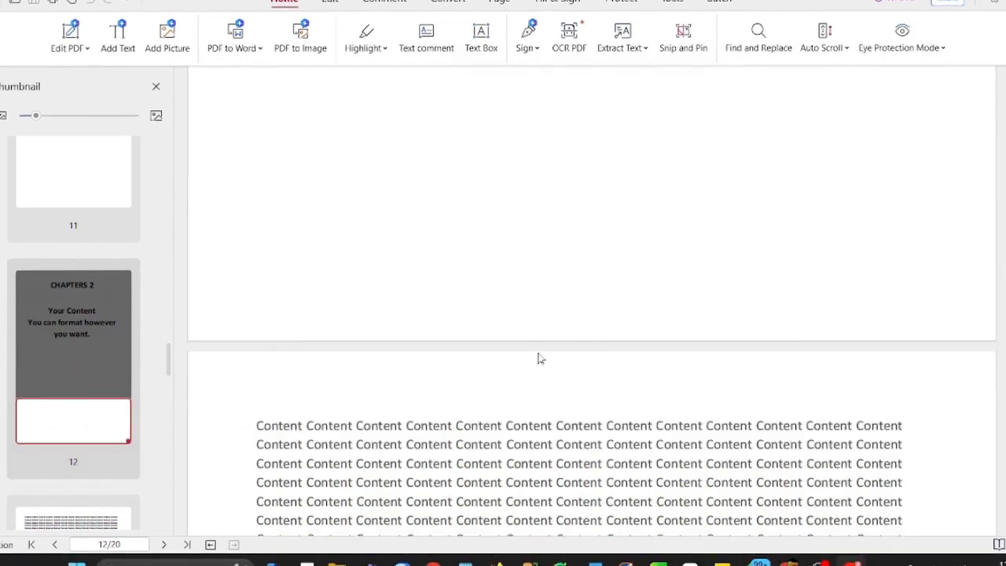
scroll(539, 366, "down", 15)
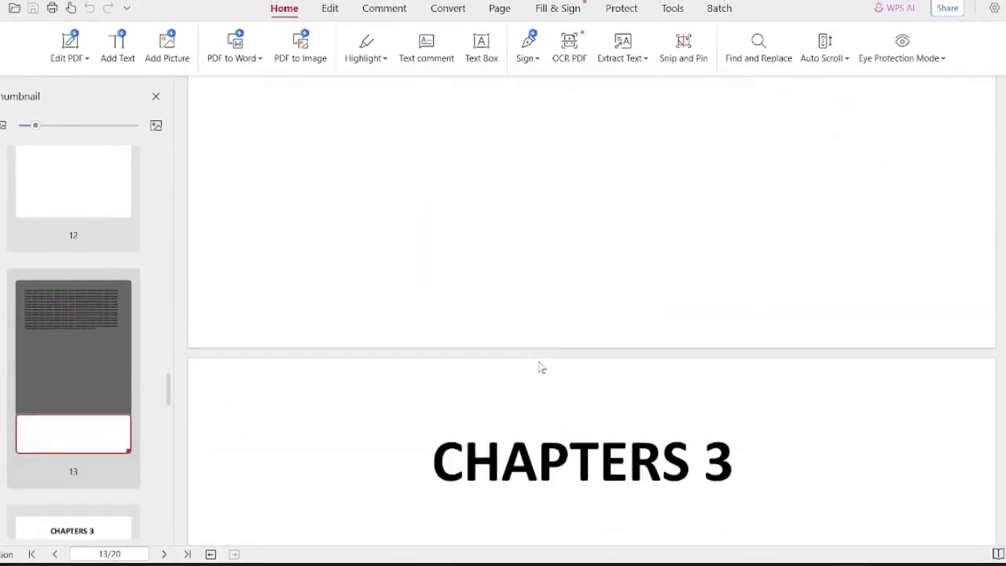
scroll(539, 363, "down", 8)
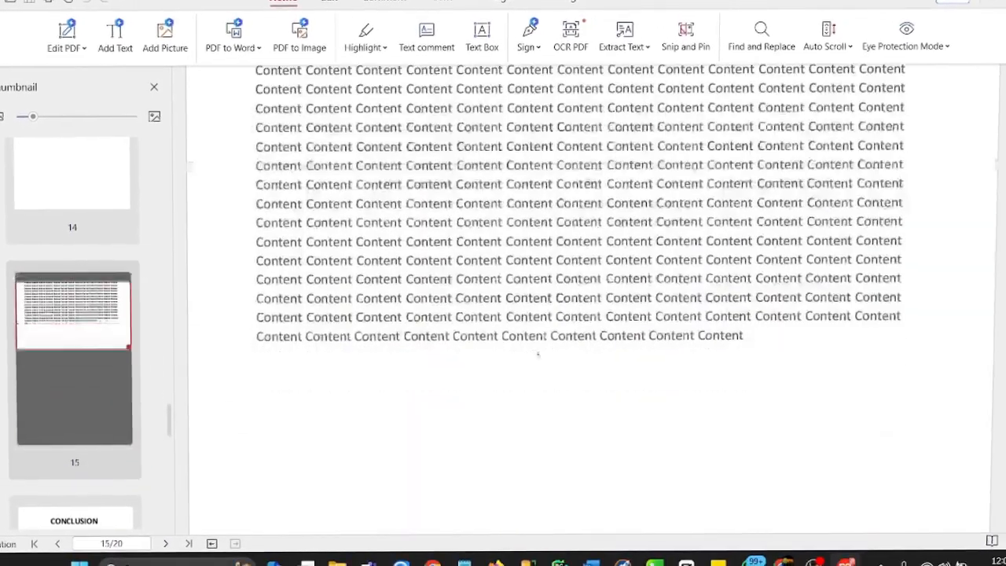
Review the Conclusion page, selecting the start of its heading and clearing the selection.
scroll(540, 368, "down", 5)
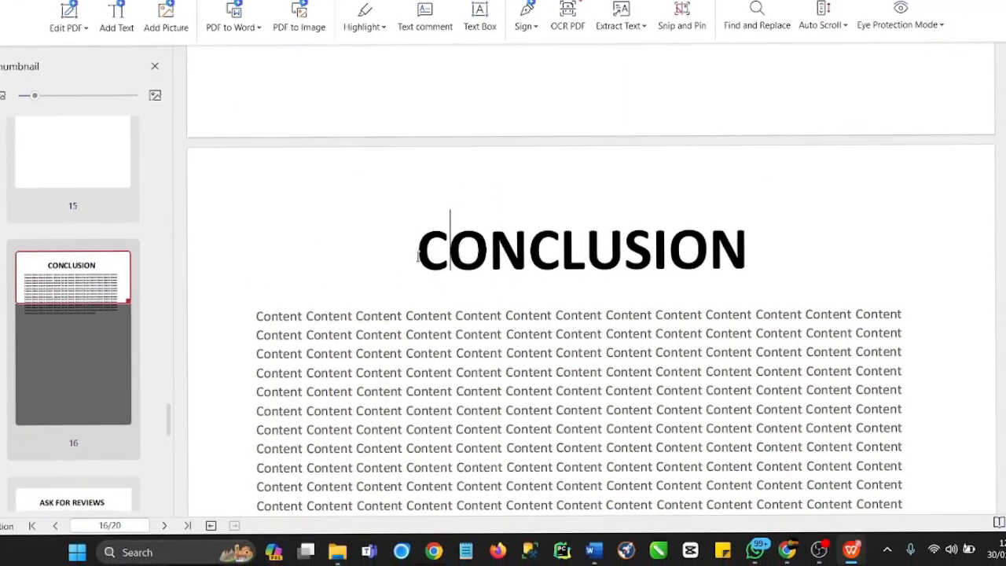
left_click_drag(419, 260, 491, 262)
left_click(644, 288)
scroll(618, 292, "down", 10)
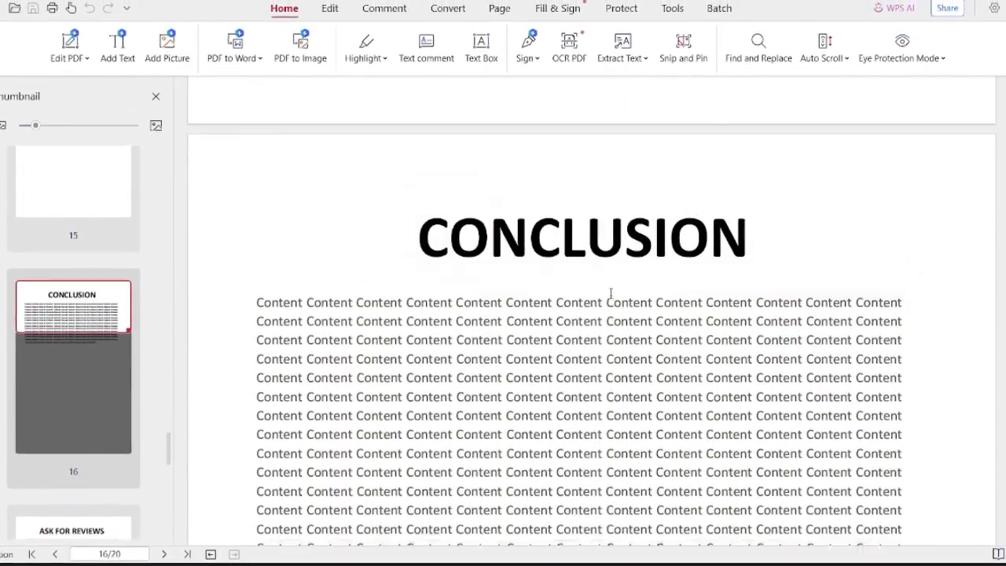
Examine the "ASK FOR REVIEWS" page, selecting its full heading and clearing the selection.
scroll(618, 296, "down", 3)
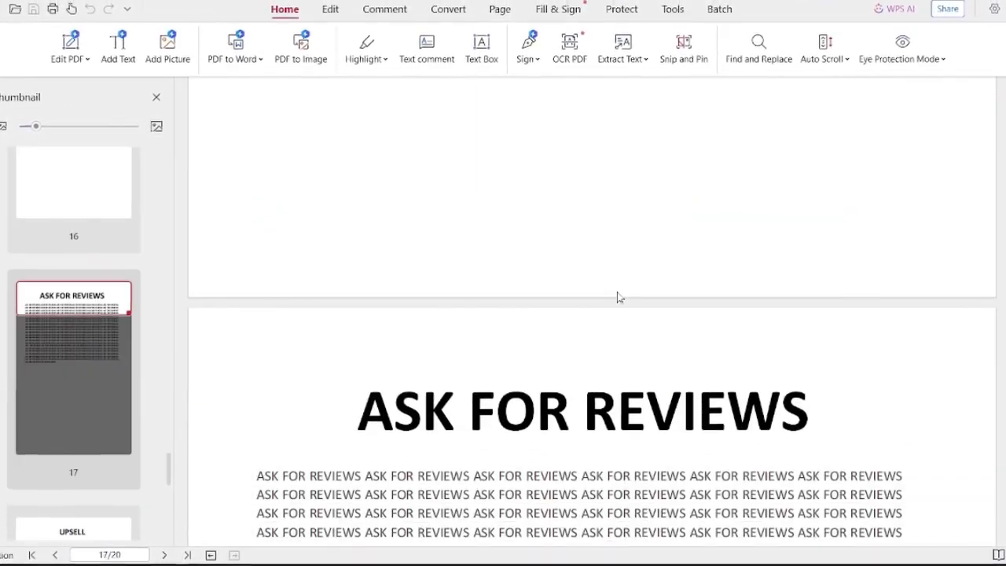
scroll(364, 429, "down", 3)
left_click_drag(360, 278, 813, 276)
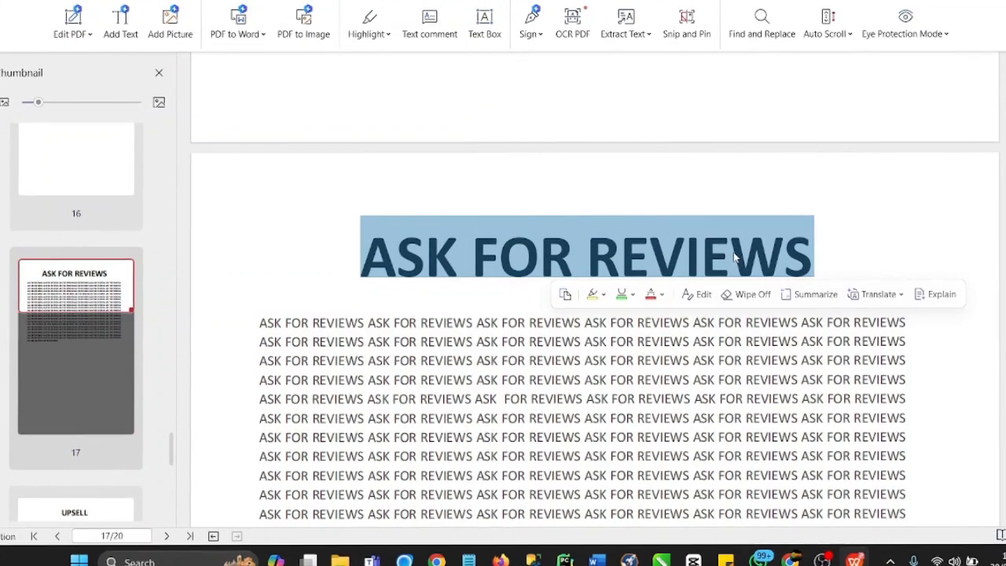
scroll(511, 273, "up", 1)
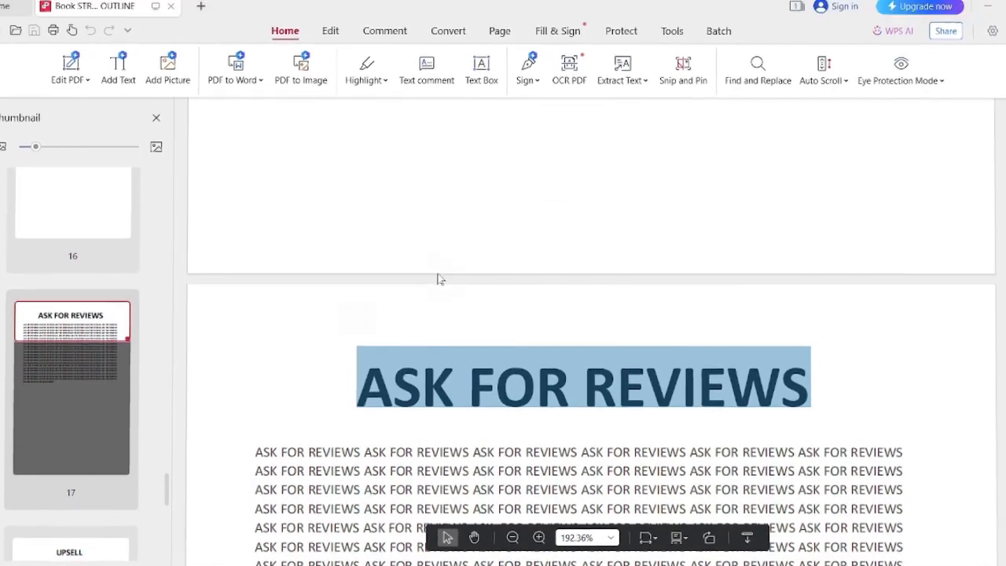
scroll(453, 233, "up", 5)
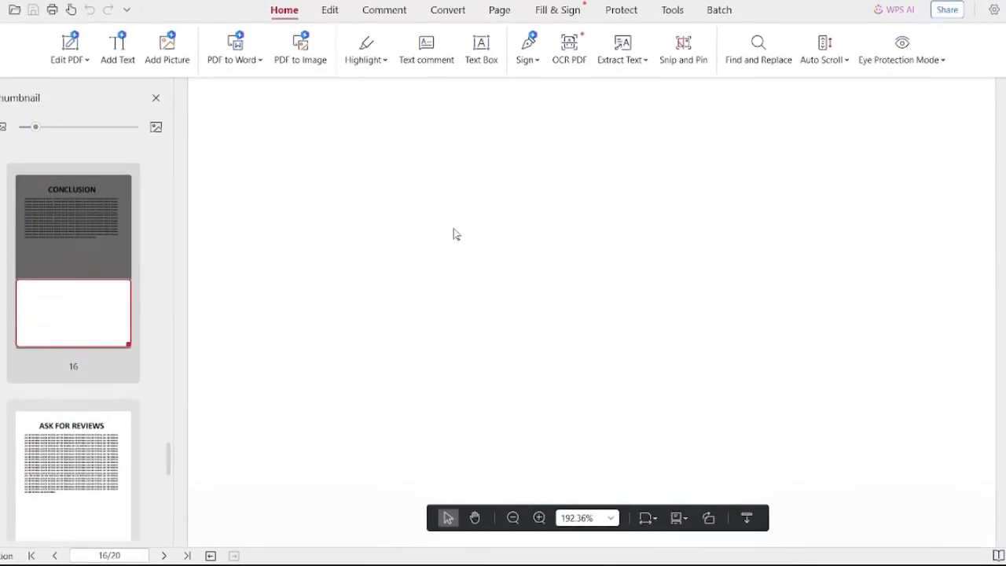
scroll(464, 217, "down", 5)
left_click(472, 228)
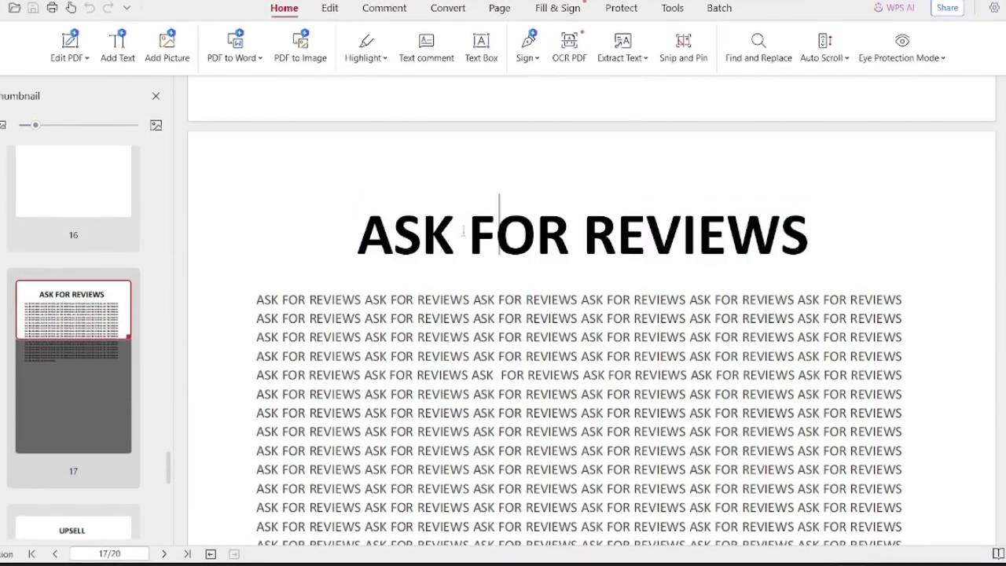
Examine the "UPSELL" page, selecting the heading and the start of its book recommendation line, and look over the body text.
scroll(474, 251, "down", 4)
scroll(476, 262, "down", 5)
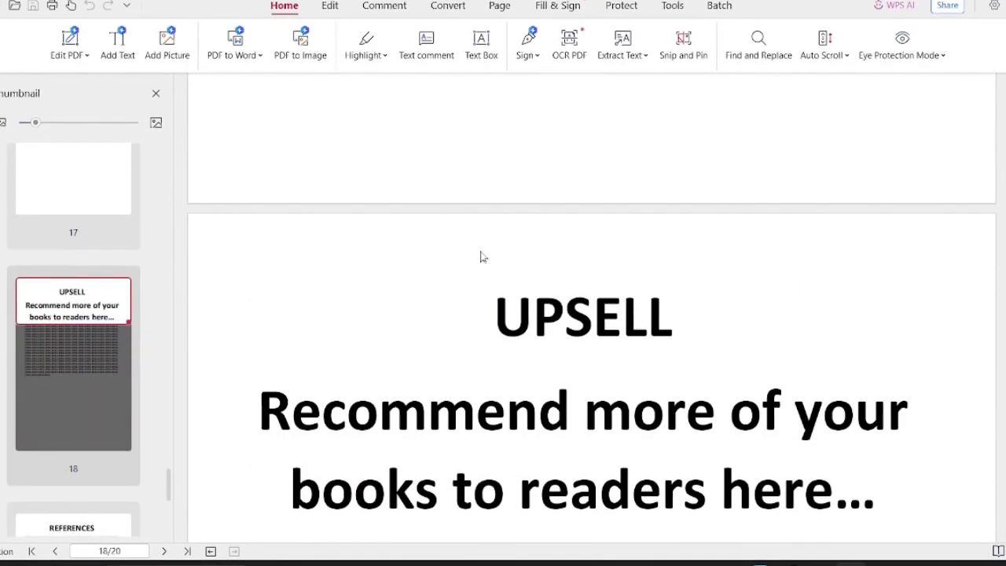
left_click_drag(494, 326, 761, 429)
scroll(485, 324, "down", 2)
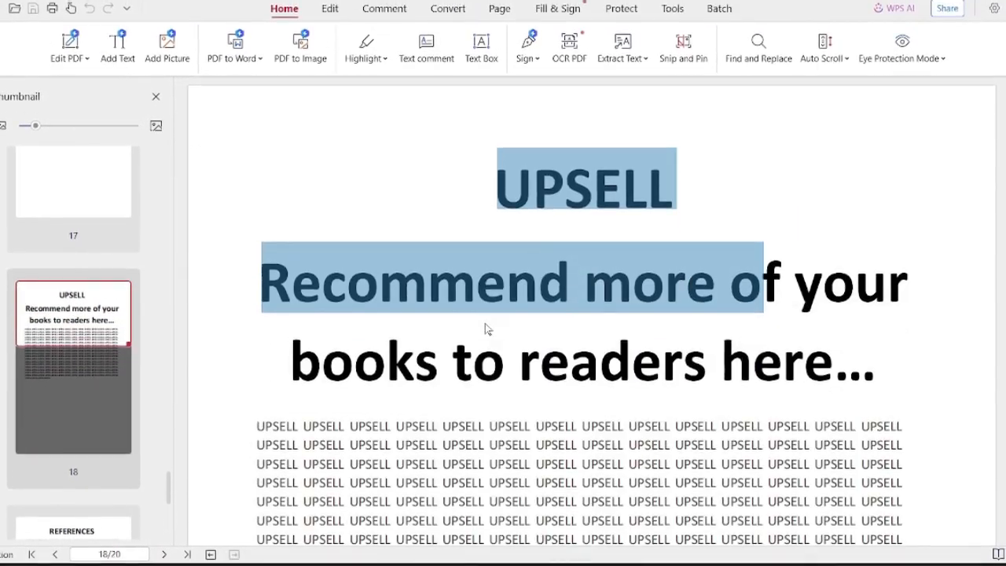
left_click(424, 255)
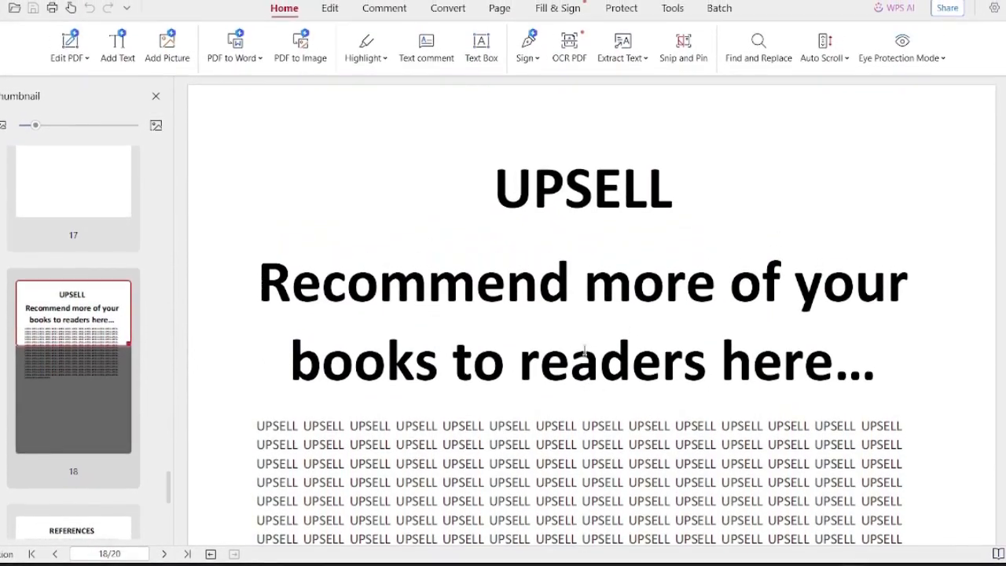
scroll(585, 353, "down", 8)
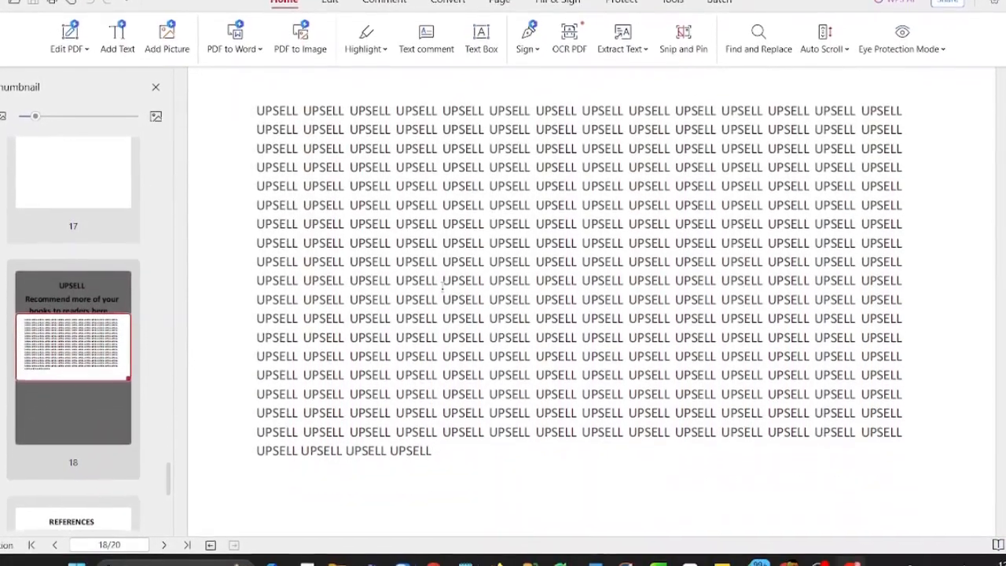
scroll(442, 288, "down", 1)
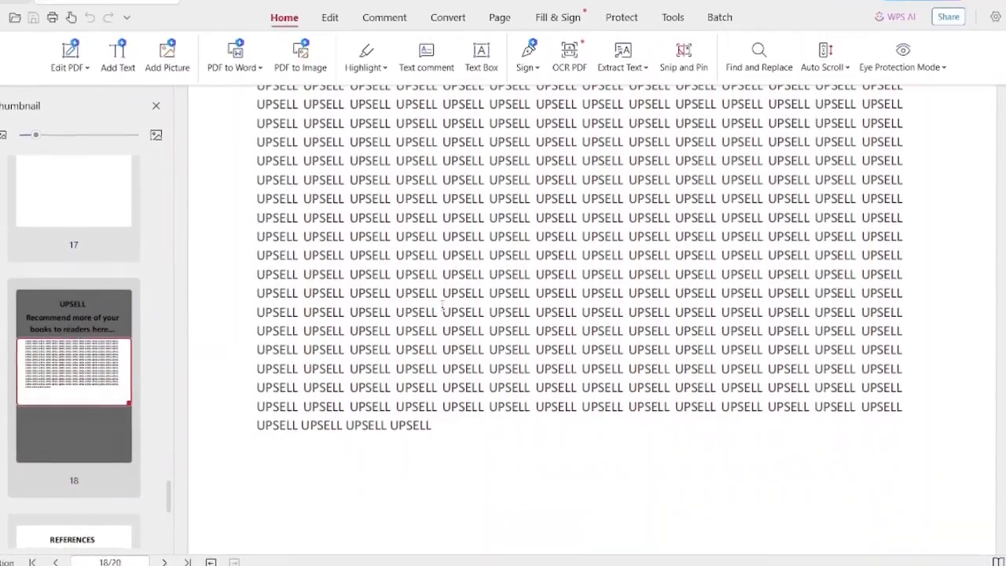
scroll(448, 309, "down", 5)
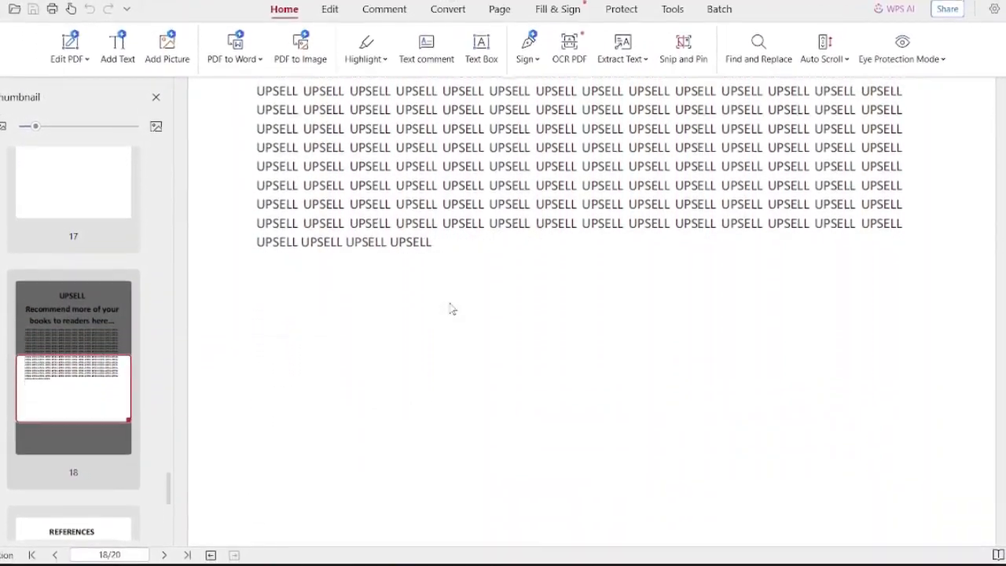
Look through the References page from its heading to the end of its reference entries.
scroll(452, 309, "down", 4)
scroll(452, 307, "down", 5)
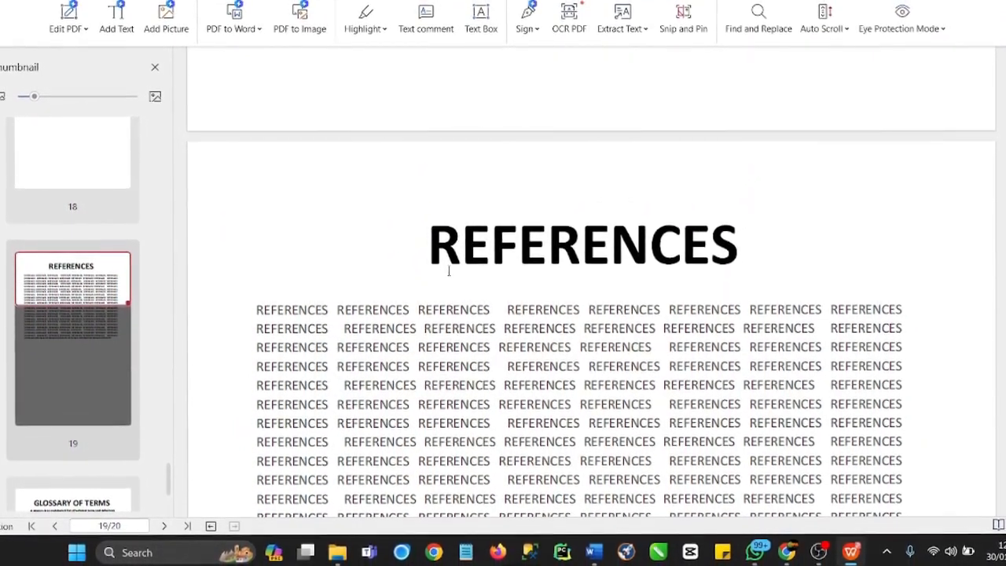
scroll(449, 275, "down", 4)
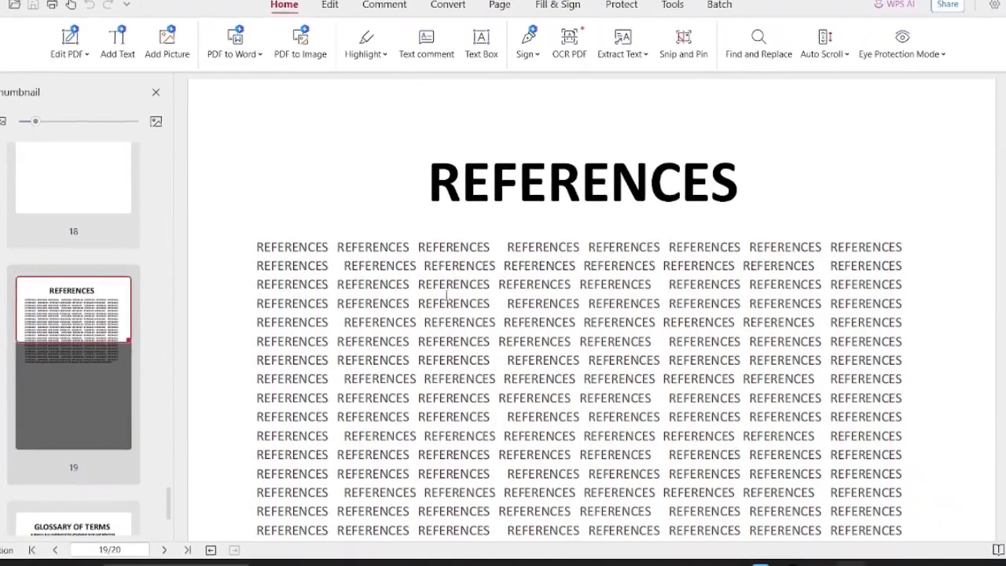
scroll(447, 298, "down", 3)
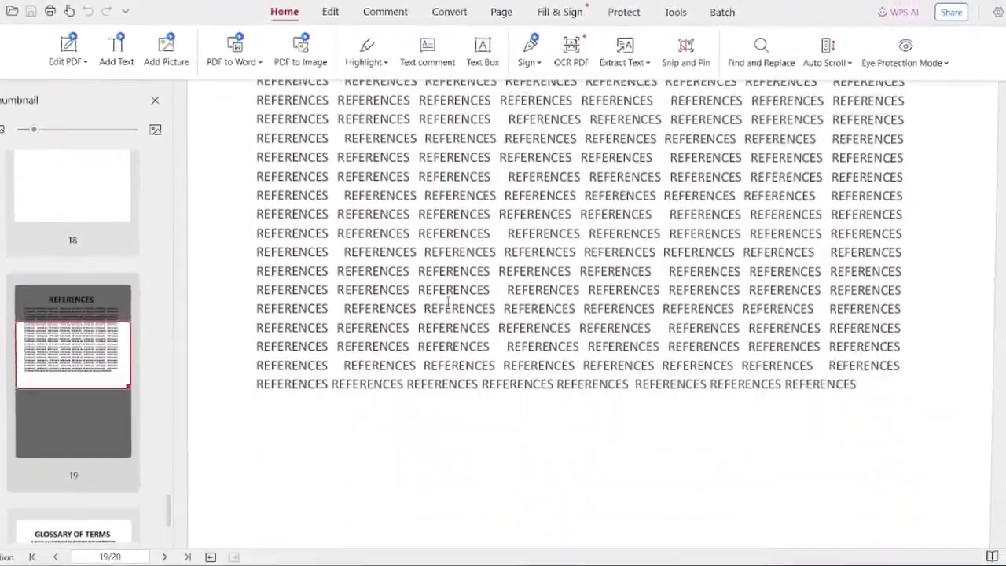
scroll(444, 293, "up", 10)
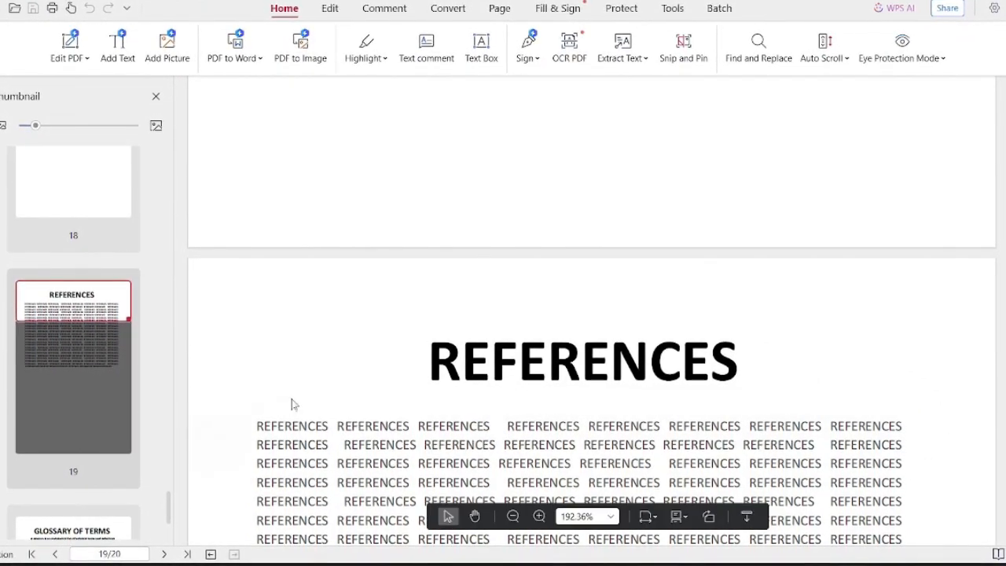
scroll(292, 404, "down", 5)
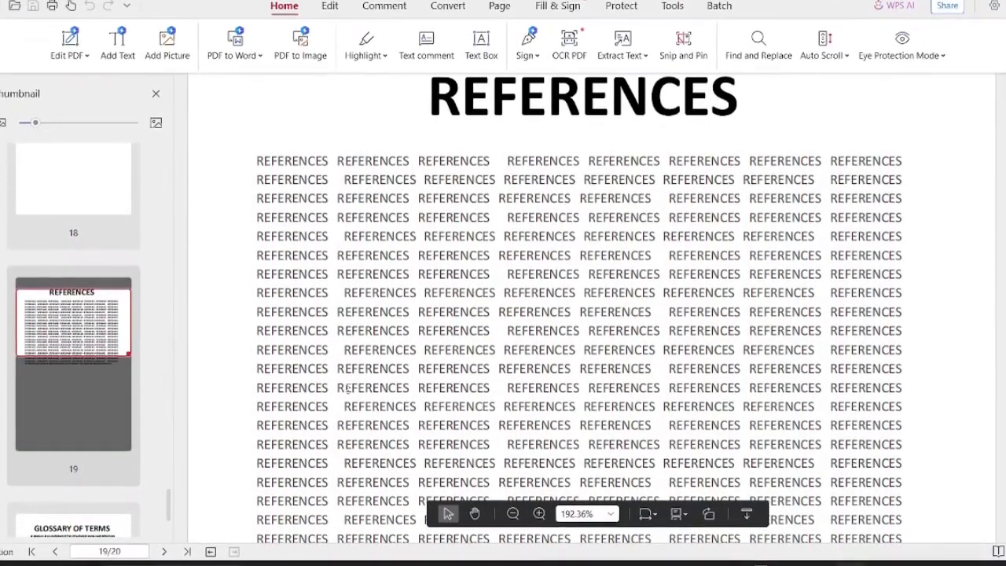
scroll(348, 389, "down", 3)
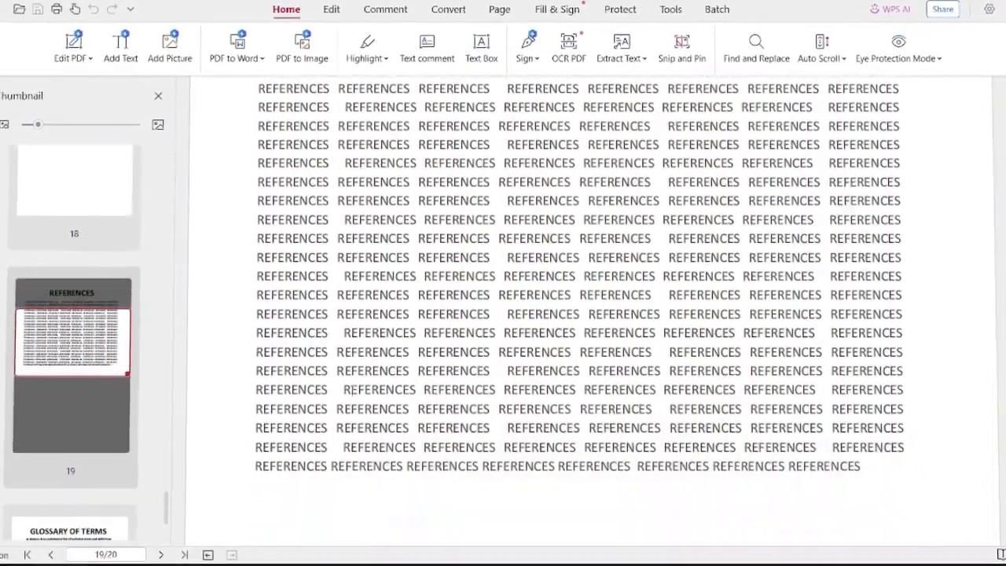
Examine the "GLOSSARY OF TERMS" page, selecting its heading and part of the definition, and look over the word and meaning entries.
scroll(350, 400, "down", 5)
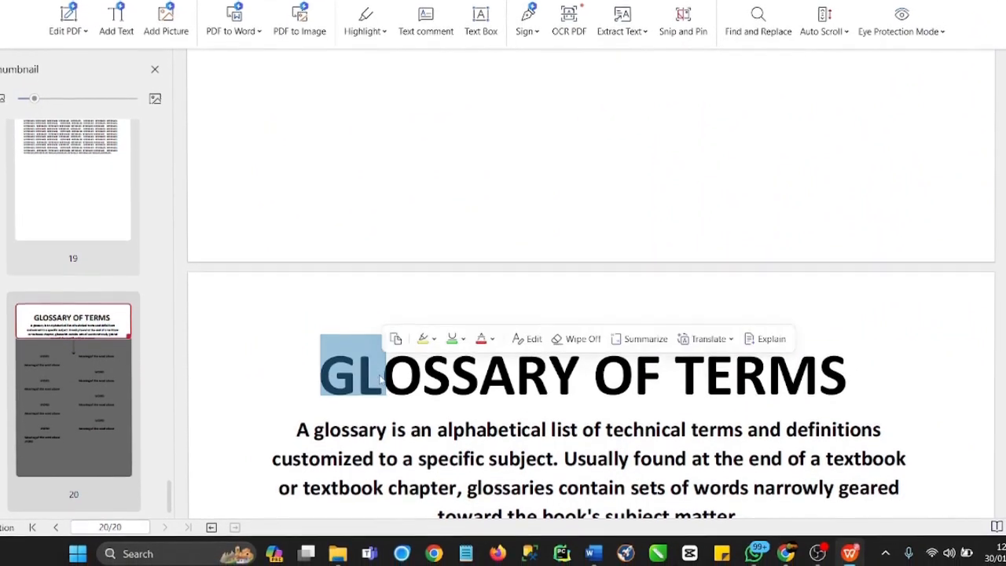
scroll(580, 369, "down", 2)
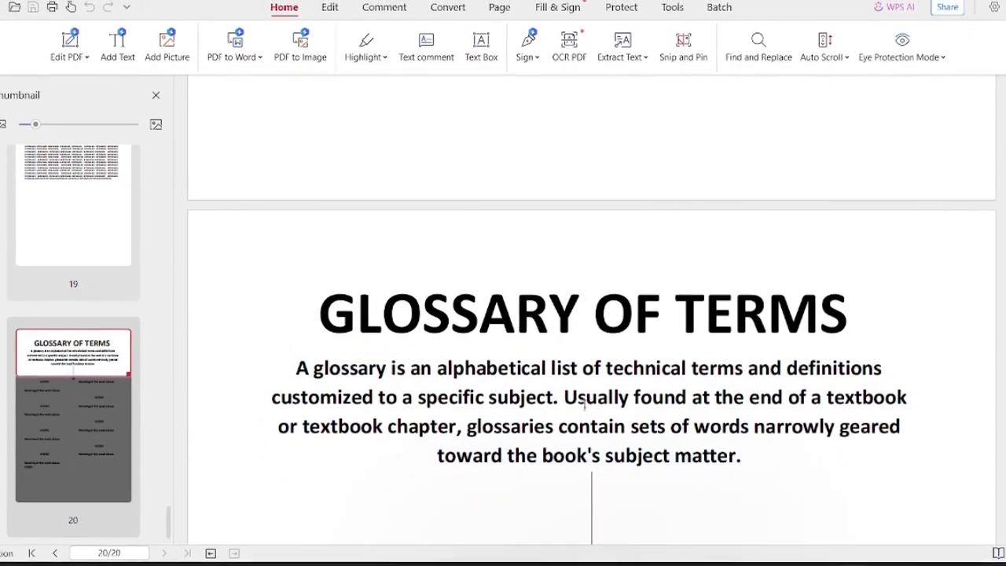
scroll(584, 402, "down", 2)
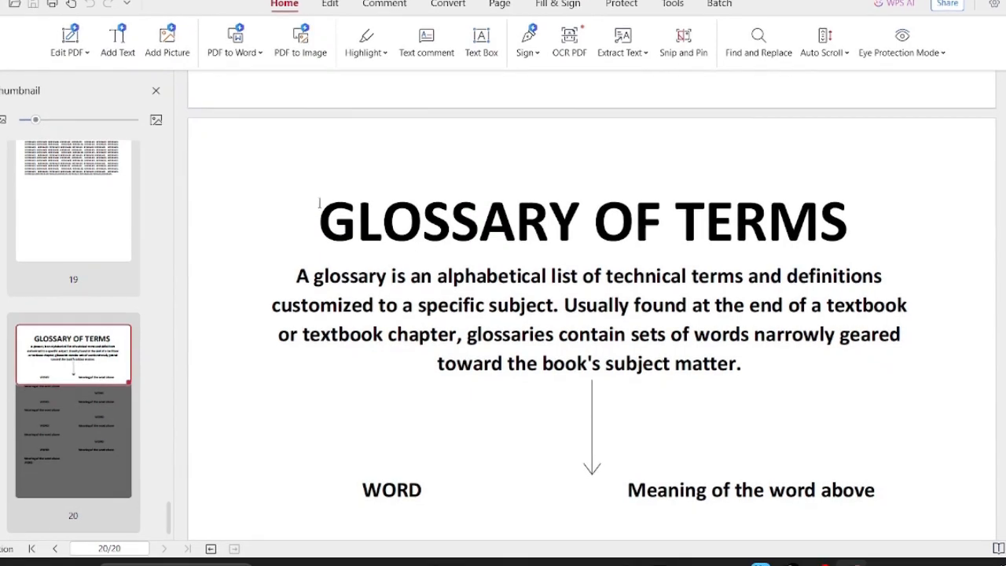
left_click_drag(319, 230, 769, 332)
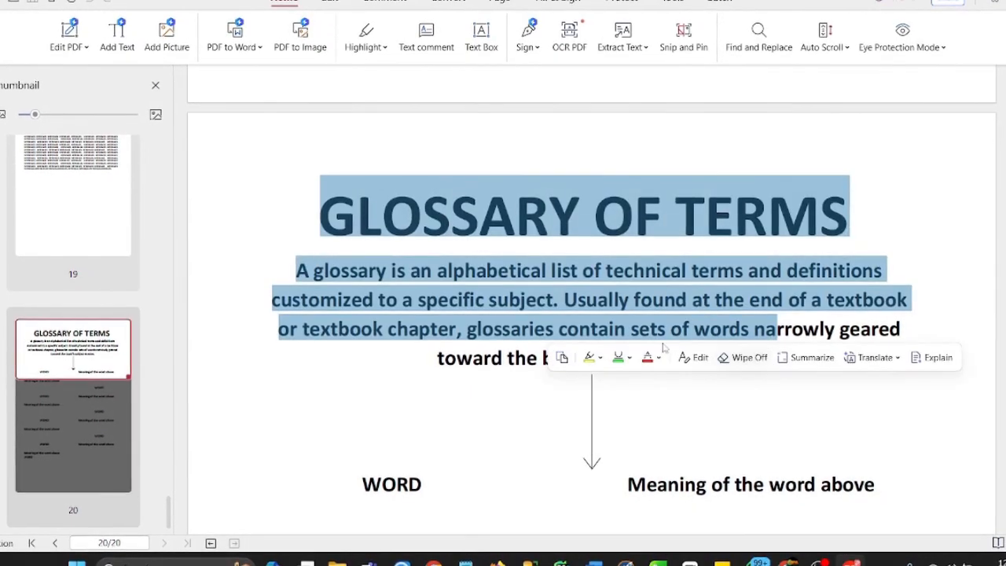
left_click(560, 333)
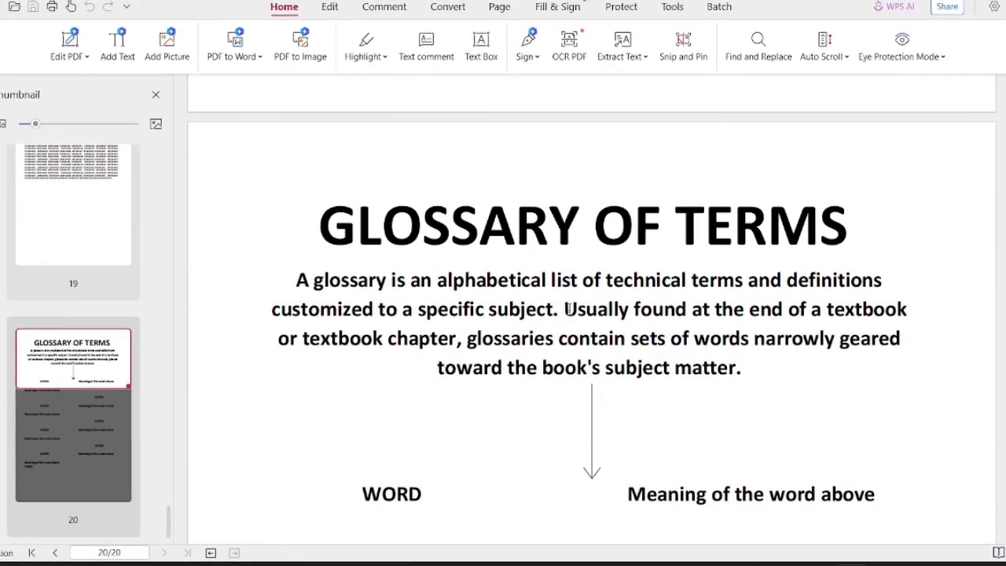
scroll(550, 334, "down", 5)
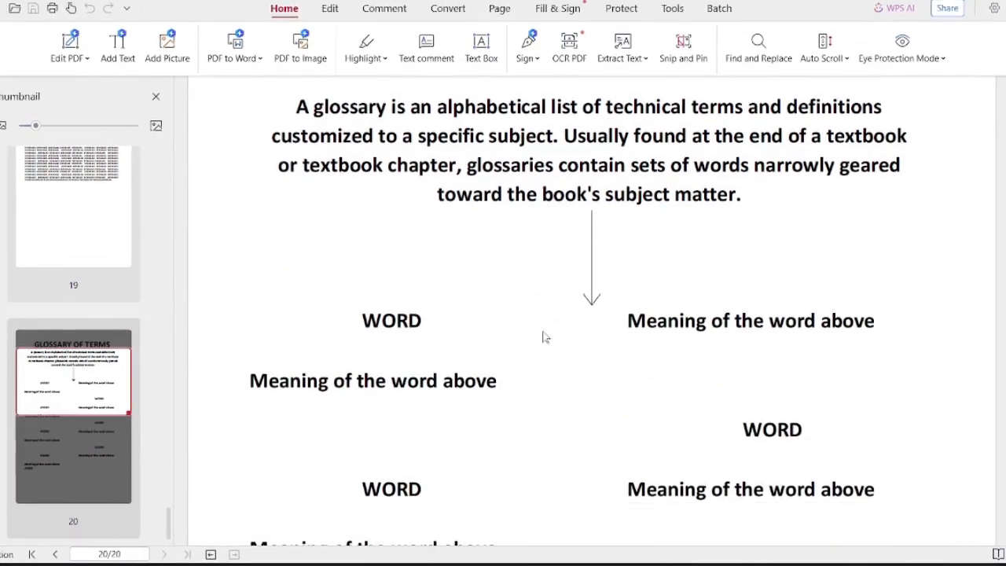
scroll(539, 351, "down", 4)
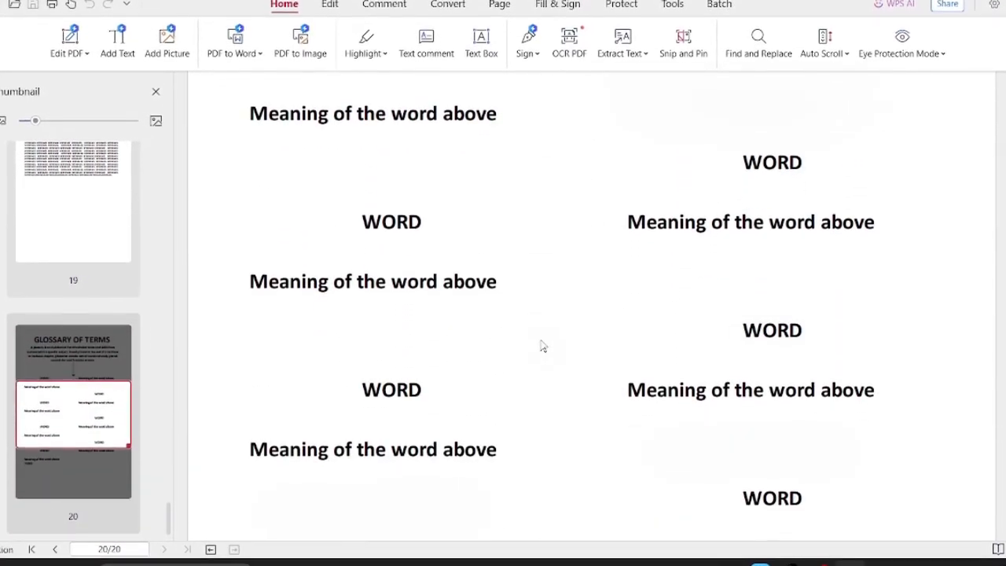
scroll(363, 330, "up", 4)
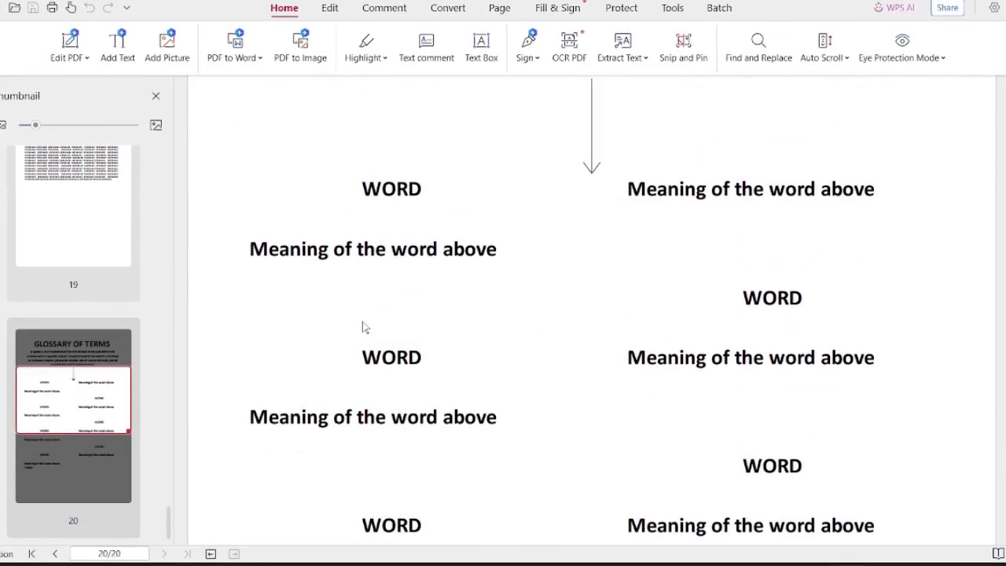
scroll(380, 314, "down", 5)
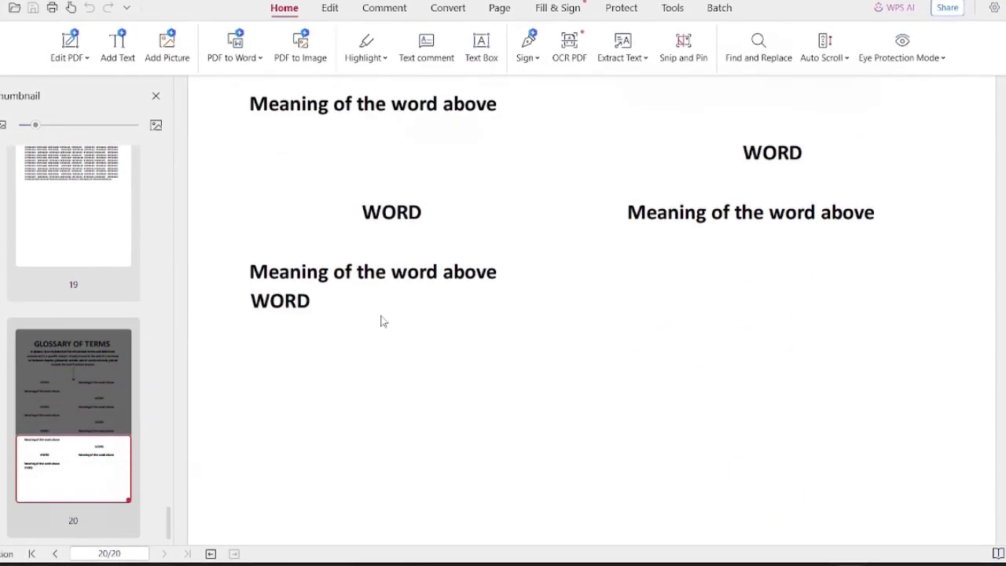
scroll(363, 401, "up", 10)
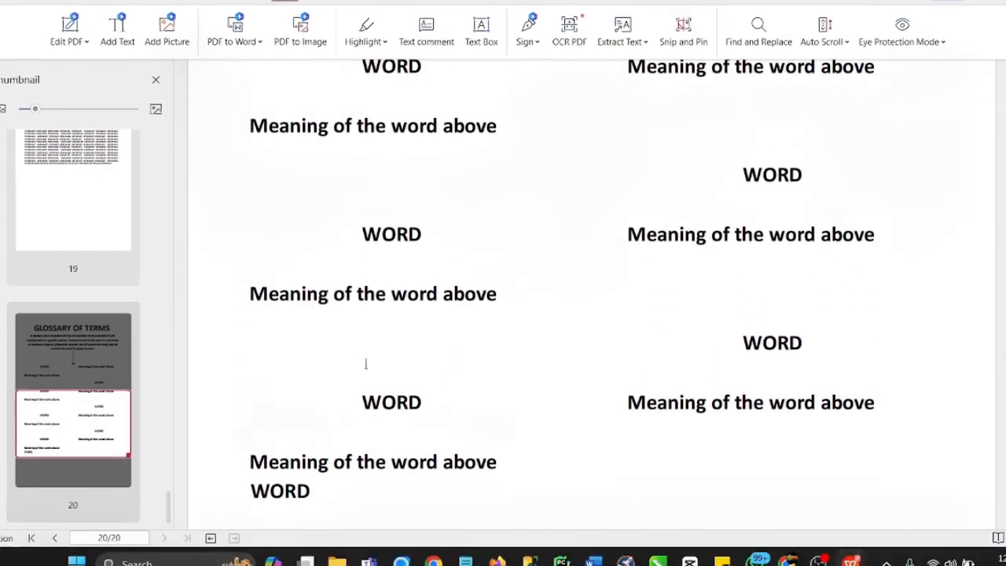
Return to page 1 and review the cover's title and author name areas and the Copyright page again.
scroll(450, 299, "up", 10)
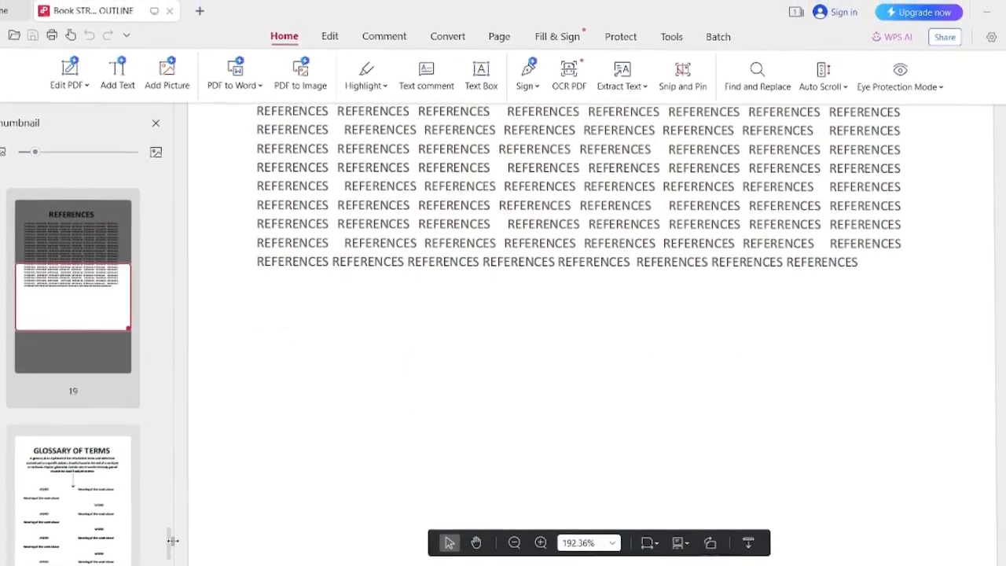
left_click_drag(167, 542, 170, 206)
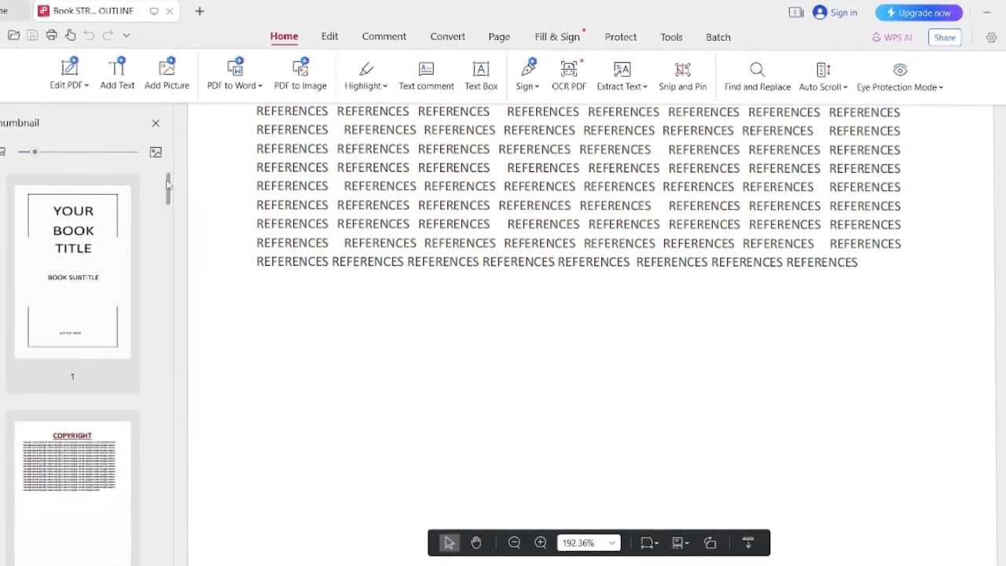
left_click(91, 293)
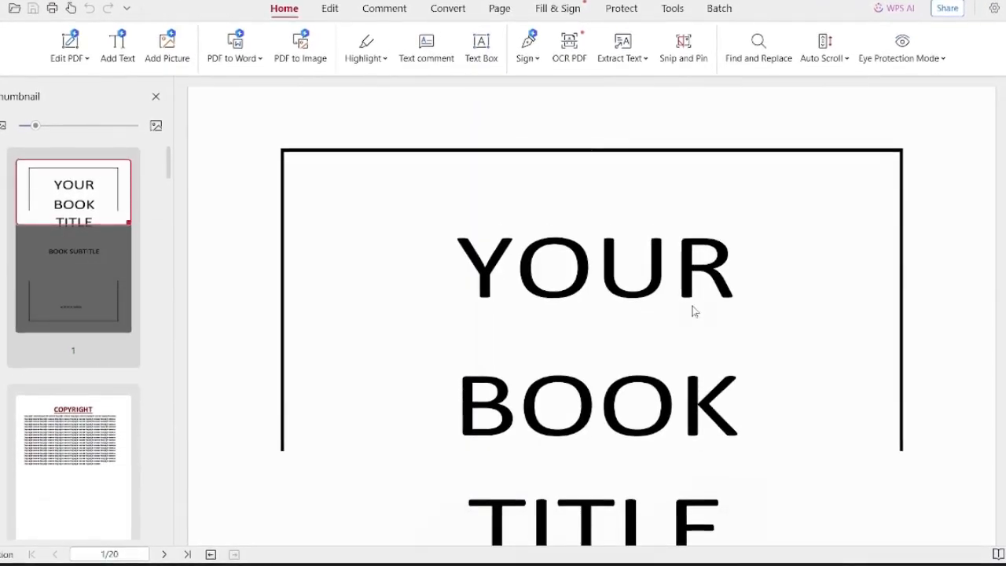
scroll(692, 307, "down", 7)
scroll(698, 306, "down", 5)
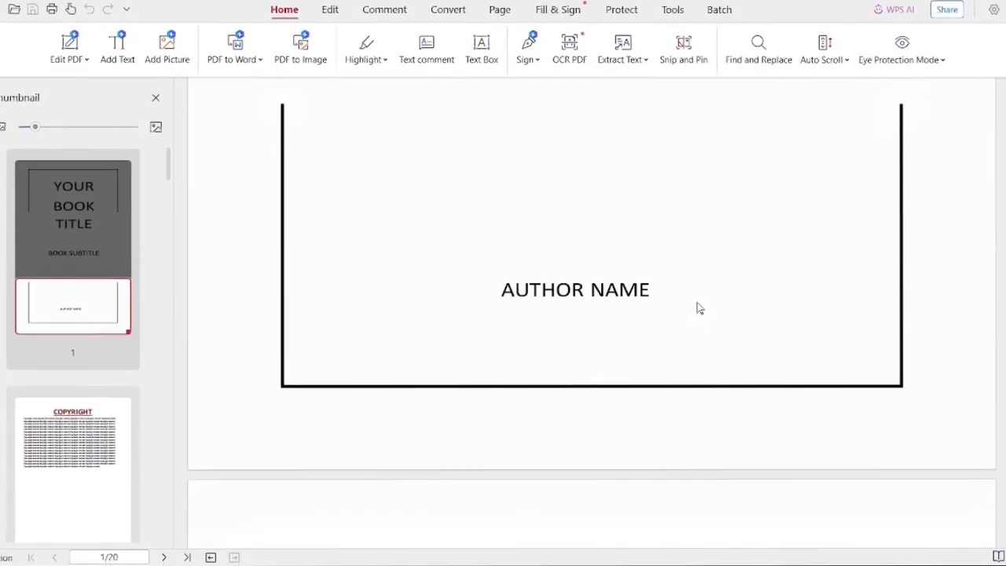
scroll(607, 297, "down", 3)
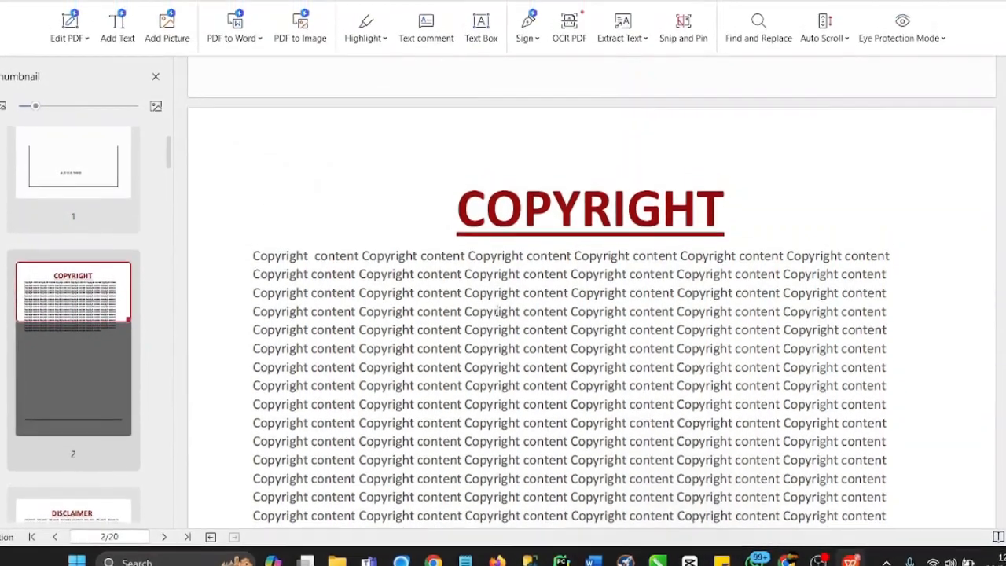
scroll(497, 330, "down", 2)
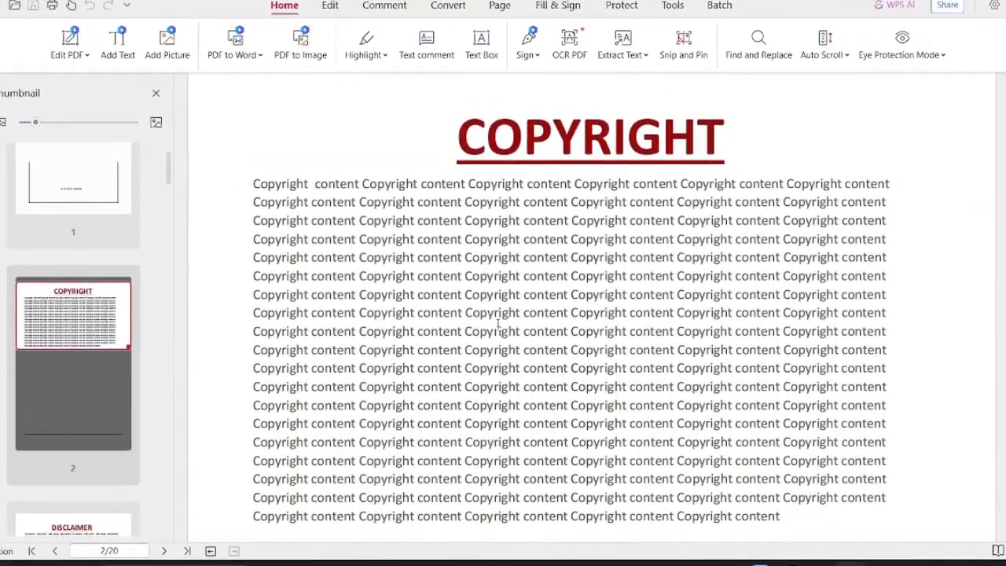
Look over the rest of the Copyright page's placeholder text down to its last line.
scroll(496, 334, "down", 2)
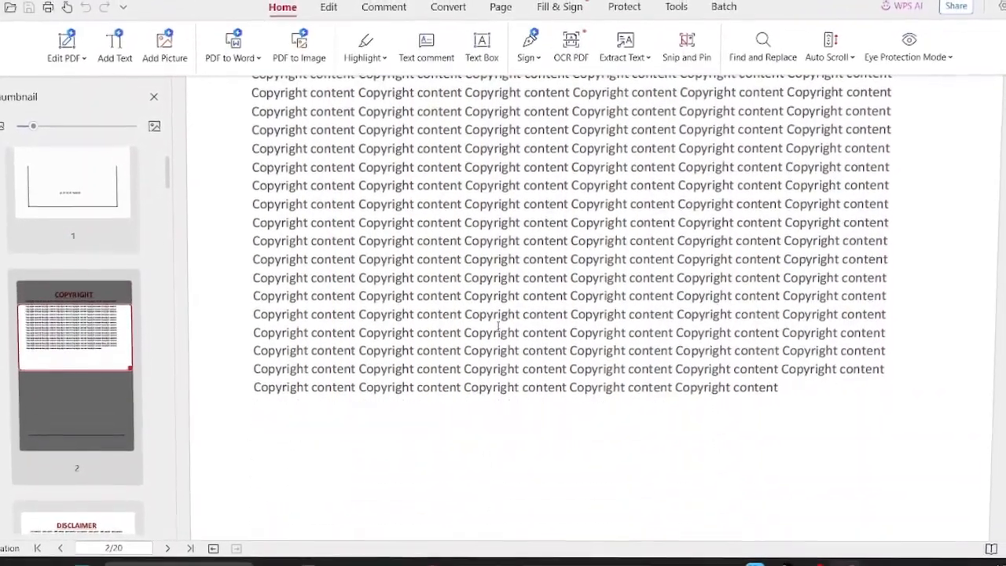
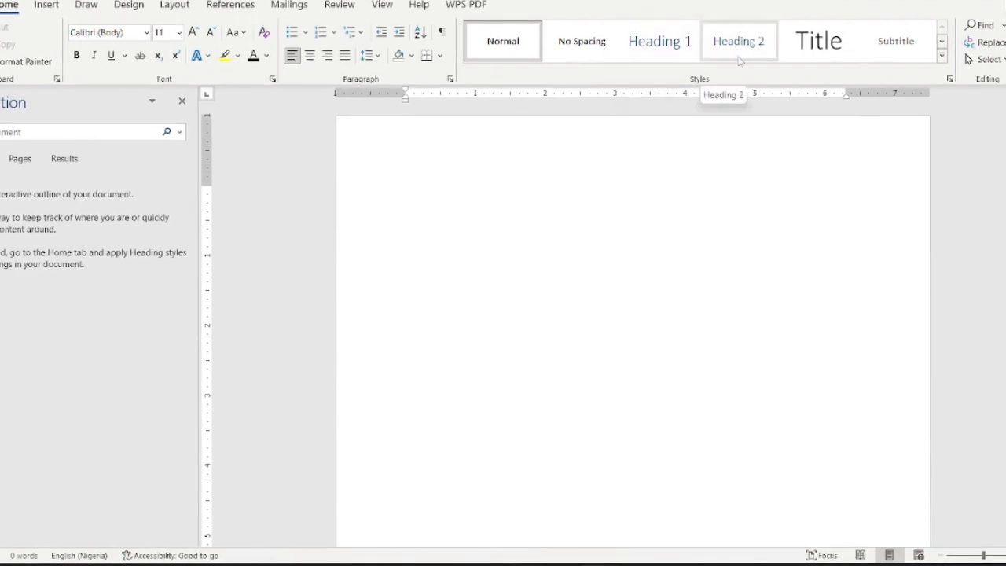
Switch to the blank Word document and view the full gallery of text styles, leaving it without choosing one.
left_click(943, 45)
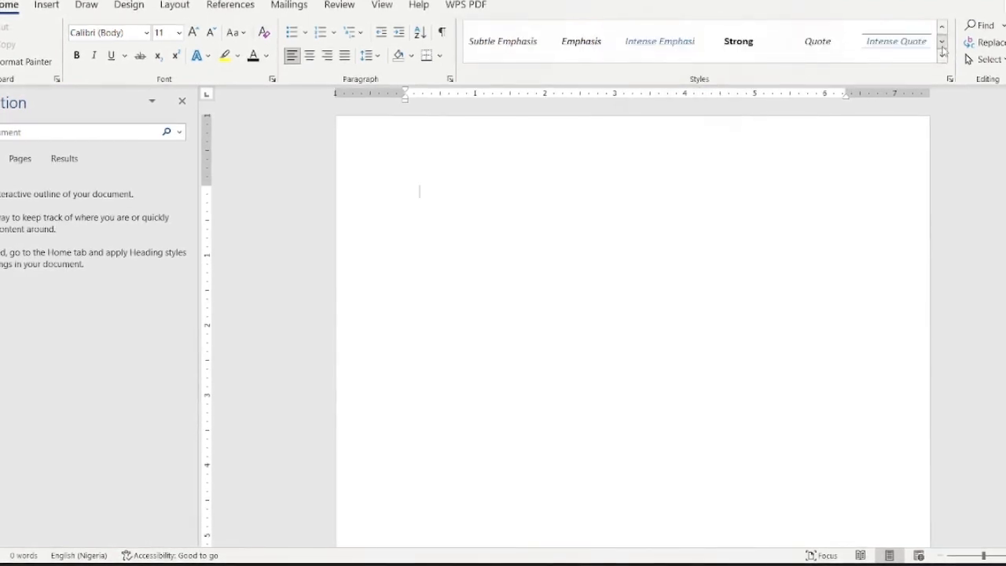
left_click(943, 56)
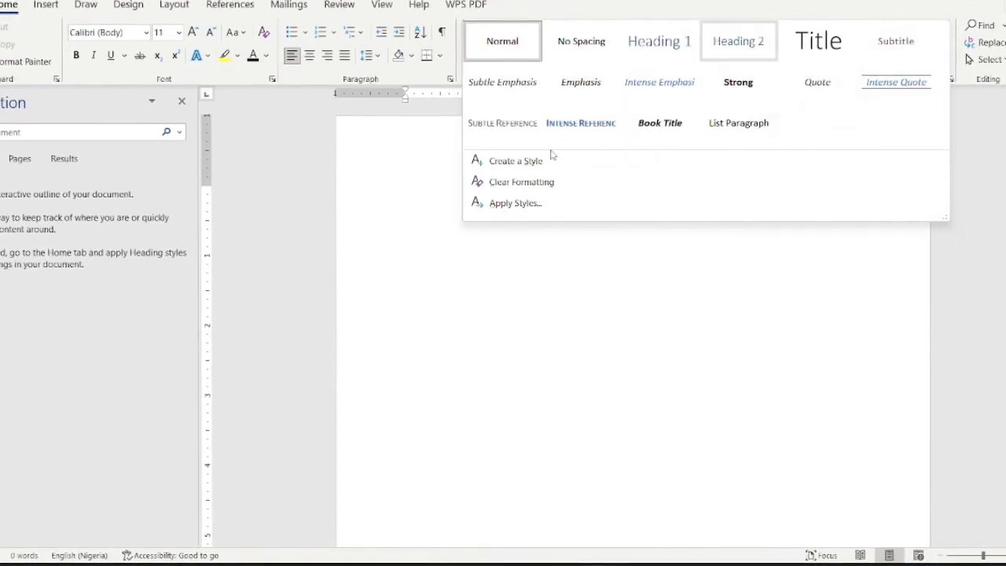
left_click(589, 291)
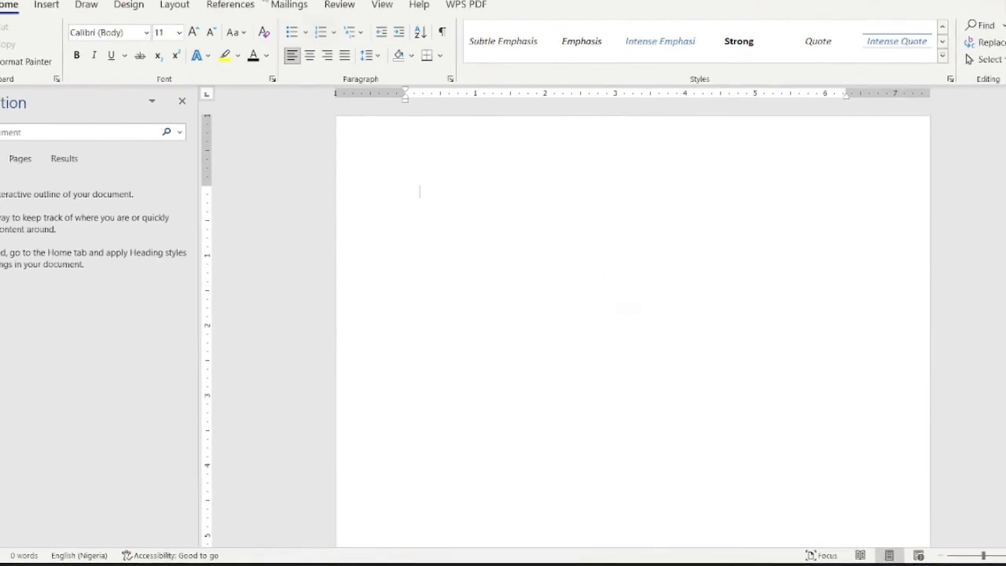
Examine the built-in header, footer and bottom-of-page number designs without inserting any of them.
left_click(47, 6)
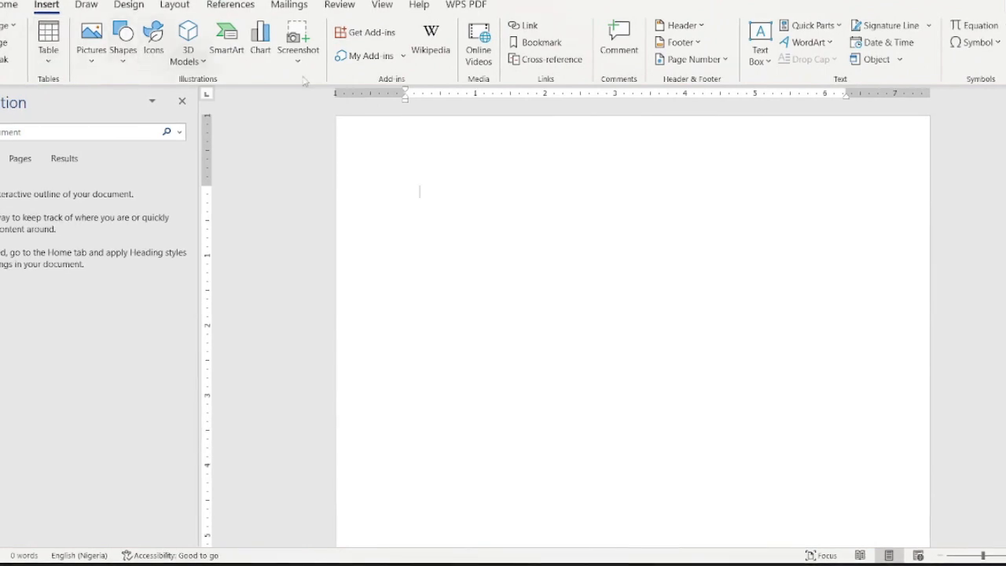
left_click(691, 26)
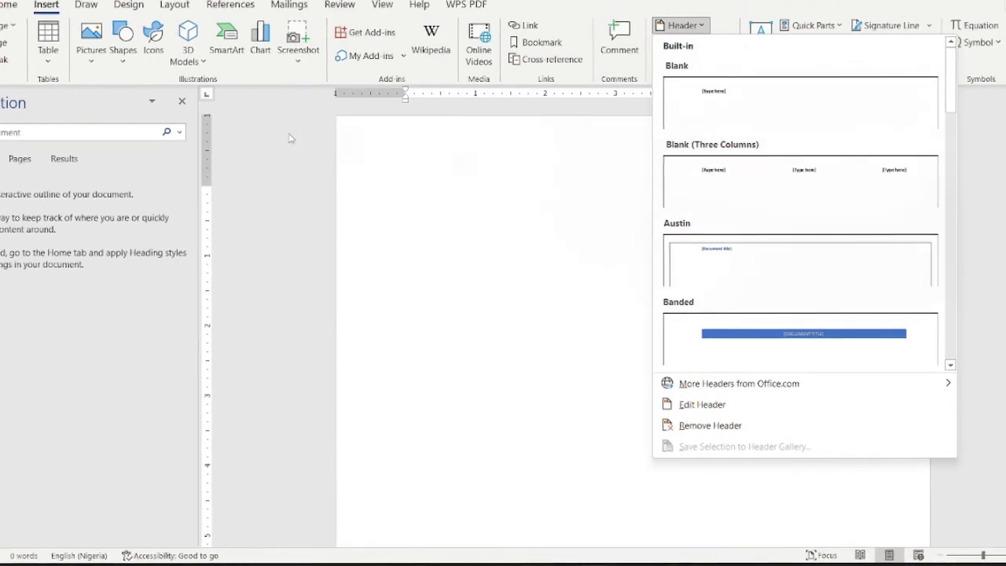
left_click(583, 144)
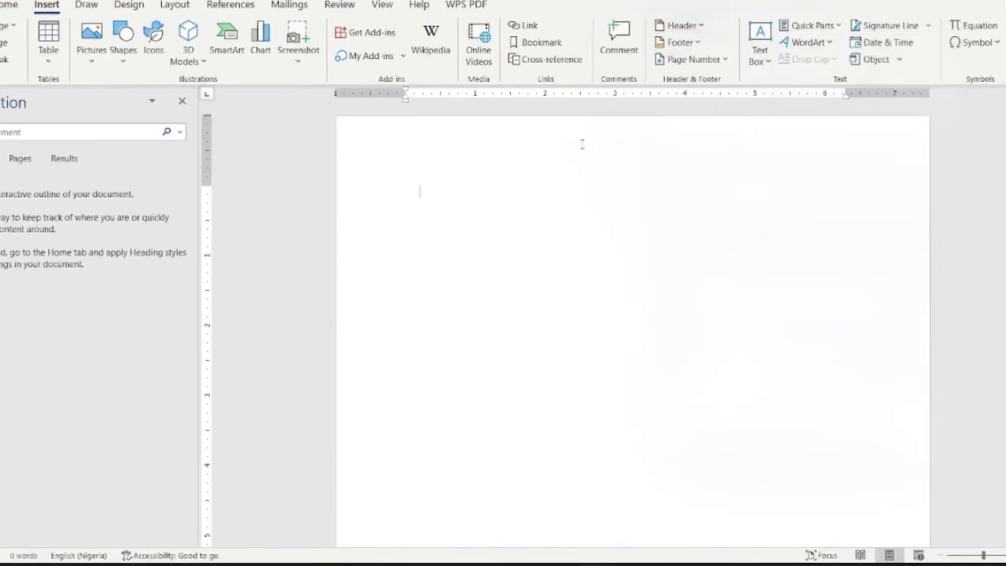
left_click(696, 42)
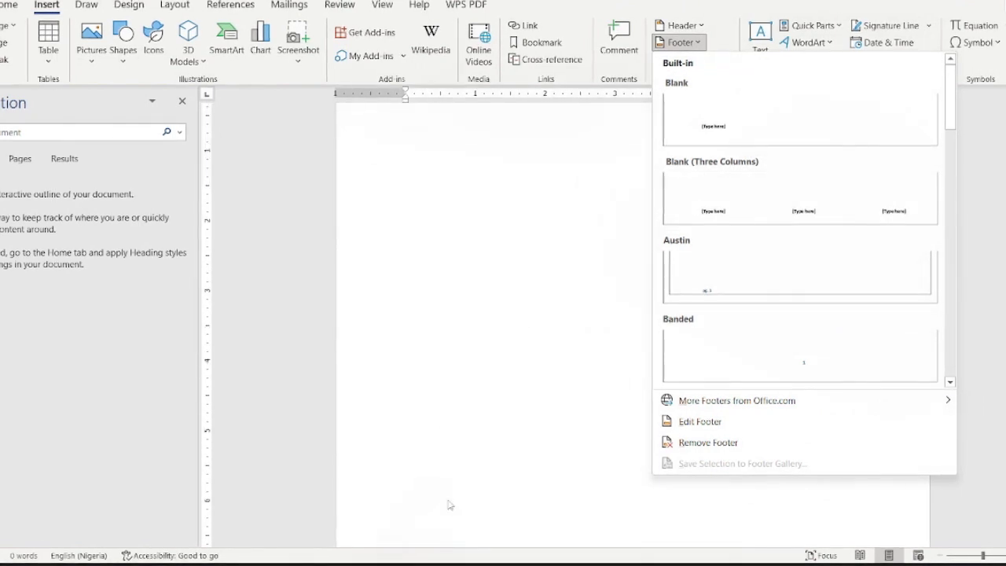
left_click(519, 204)
left_click(695, 59)
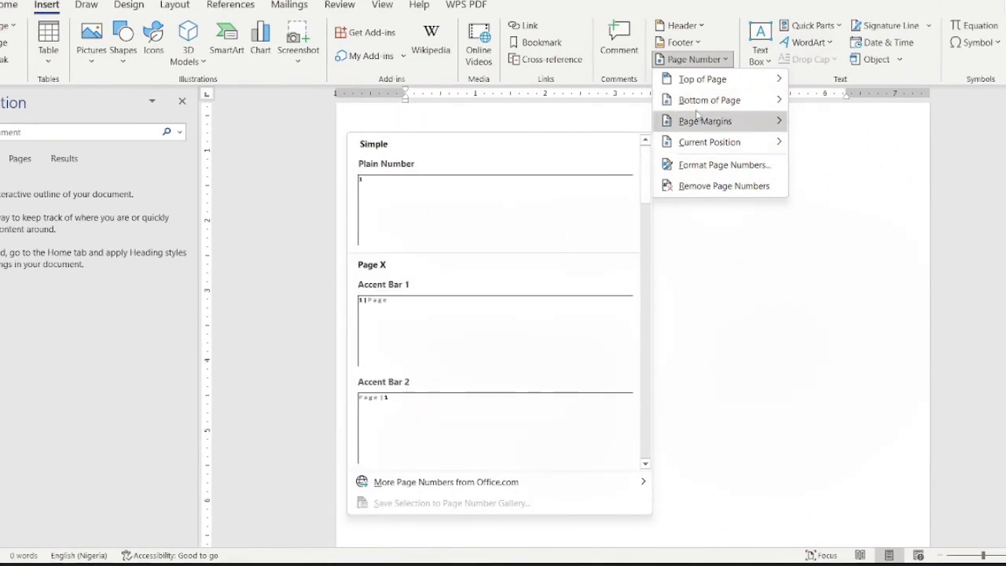
mouse_move(702, 98)
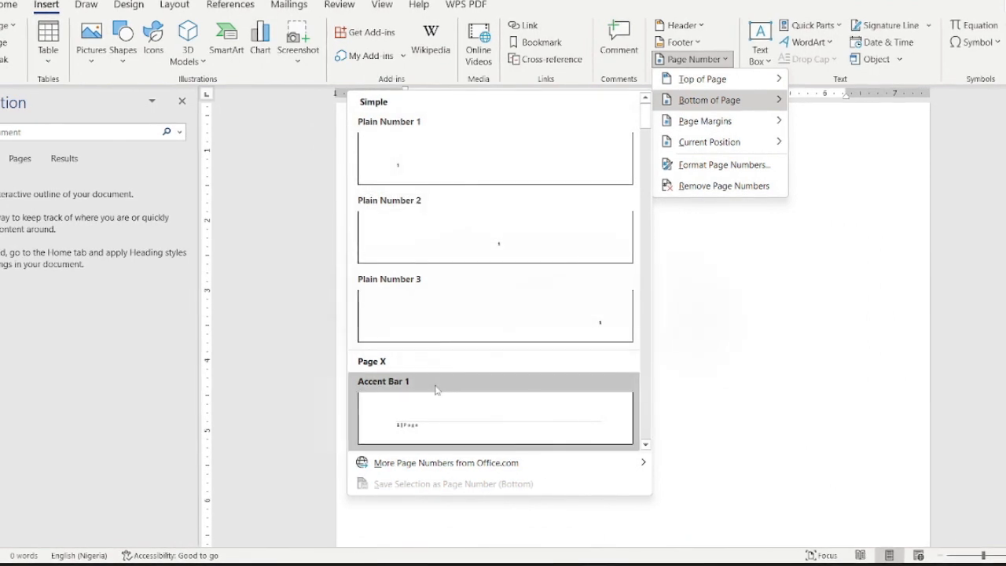
left_click(794, 238)
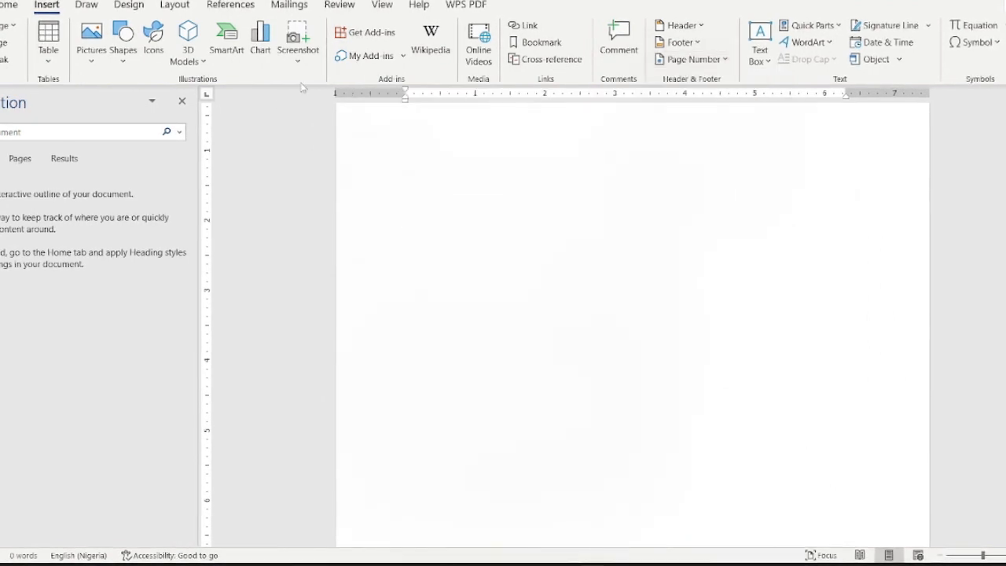
View the sources available for inserting a picture, leave without choosing one, and return to the beginning of the blank page.
left_click(85, 71)
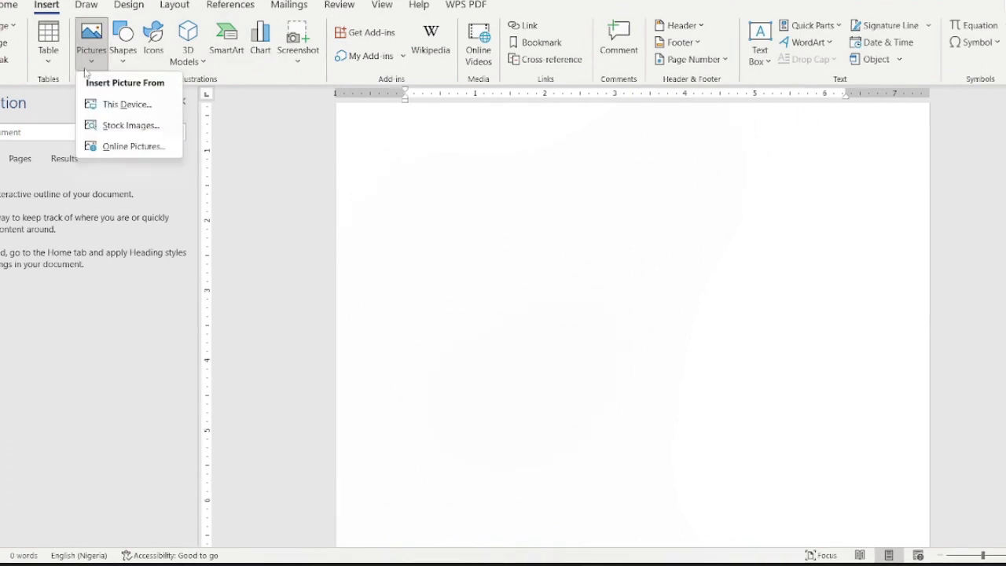
left_click(93, 63)
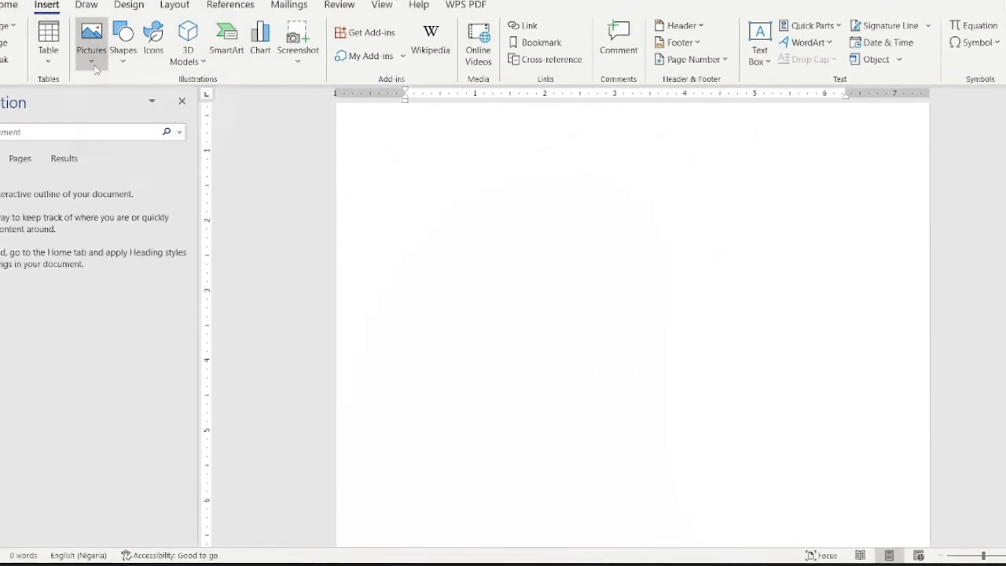
left_click(94, 67)
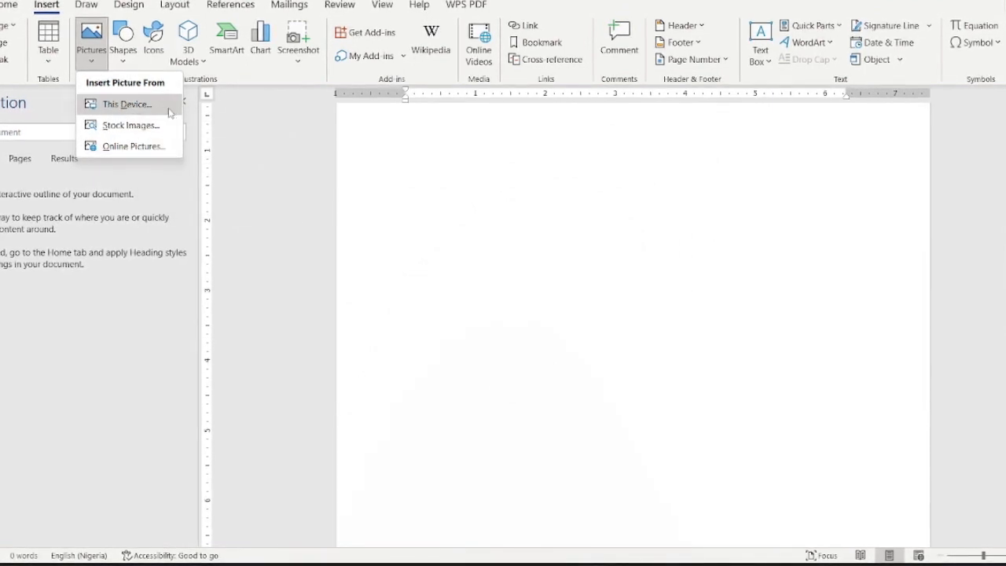
left_click(7, 7)
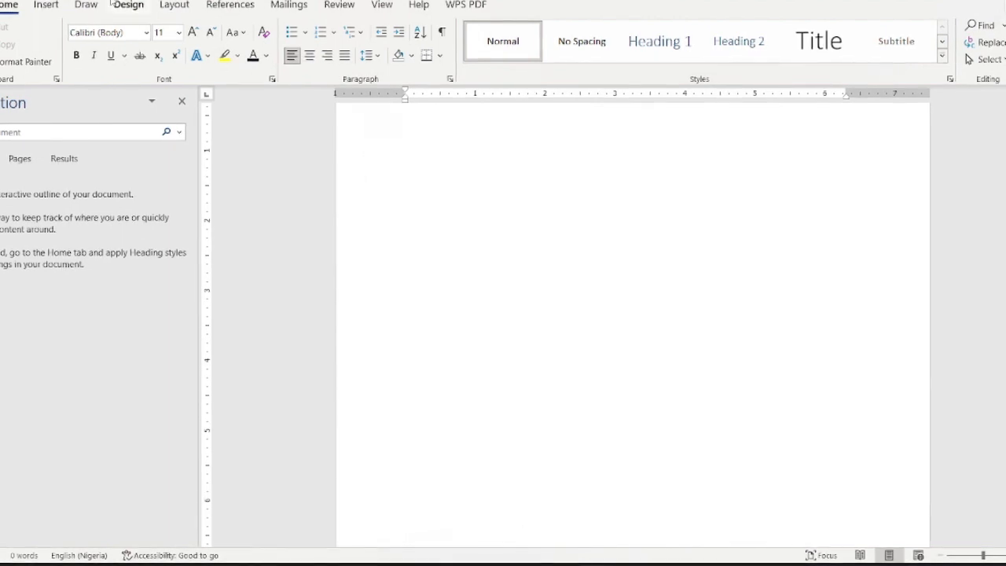
scroll(401, 236, "up", 3)
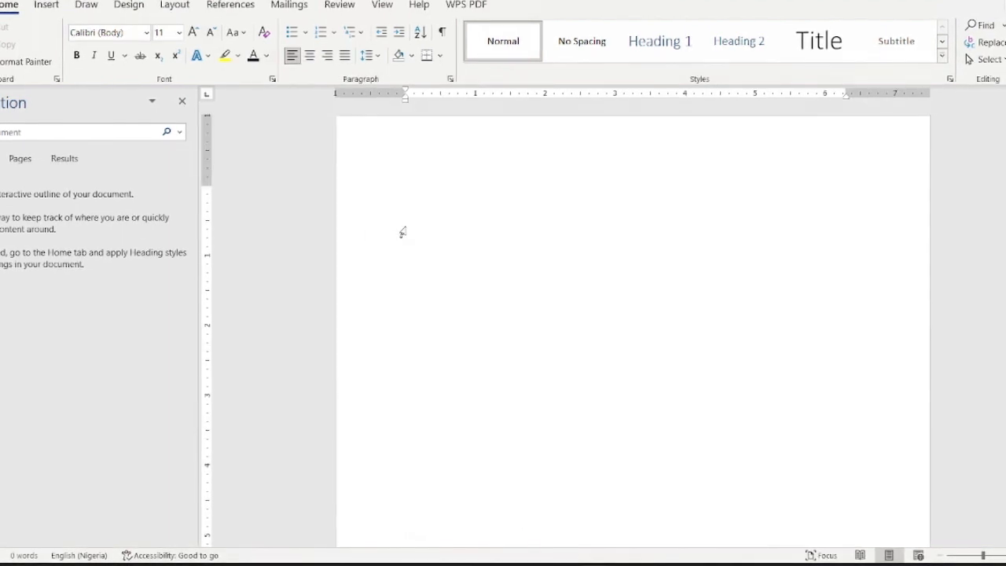
Open the custom paper size settings and compare the paper dimensions with the margin settings, selecting the gutter value.
left_click(175, 4)
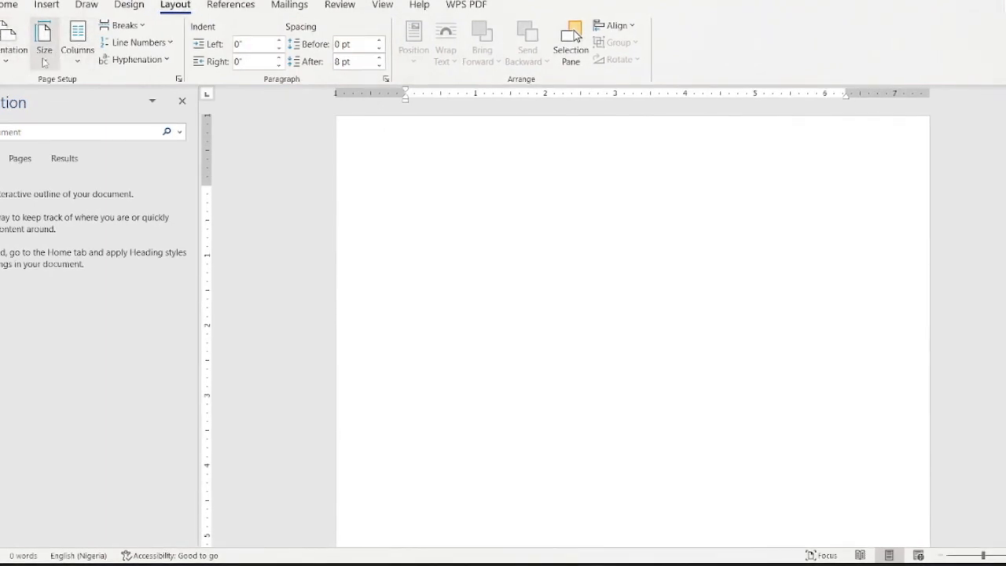
left_click(44, 61)
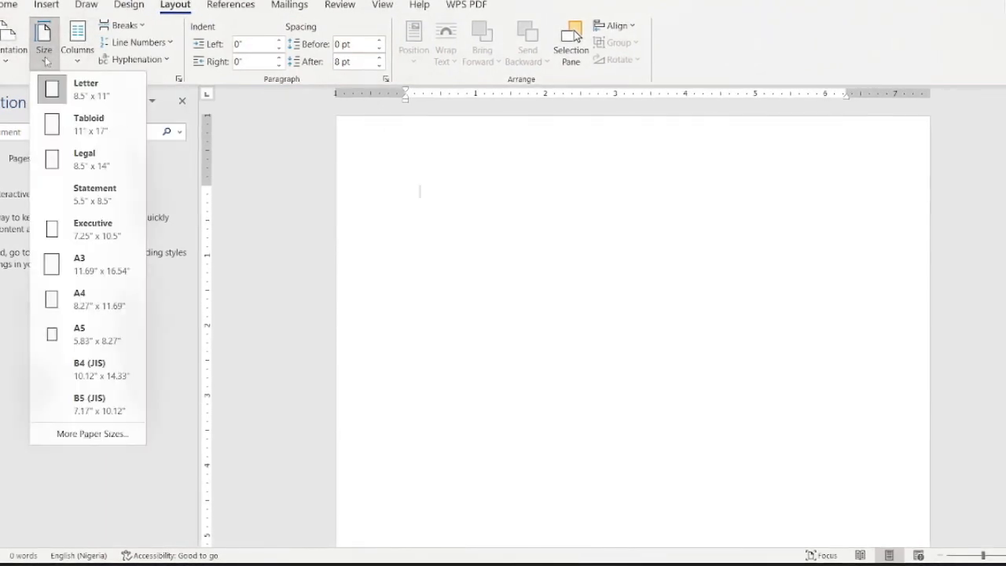
left_click(52, 436)
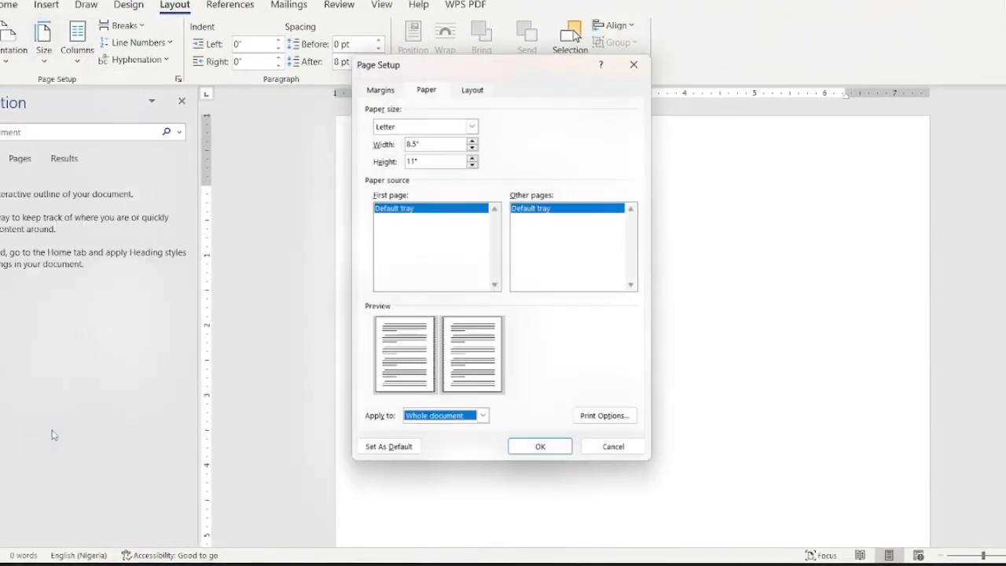
left_click(379, 89)
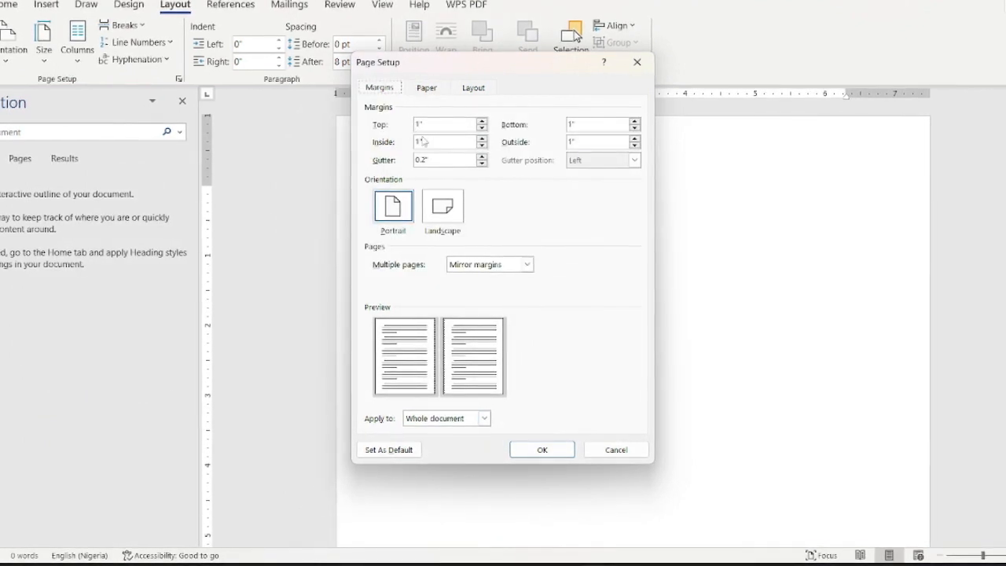
left_click(427, 88)
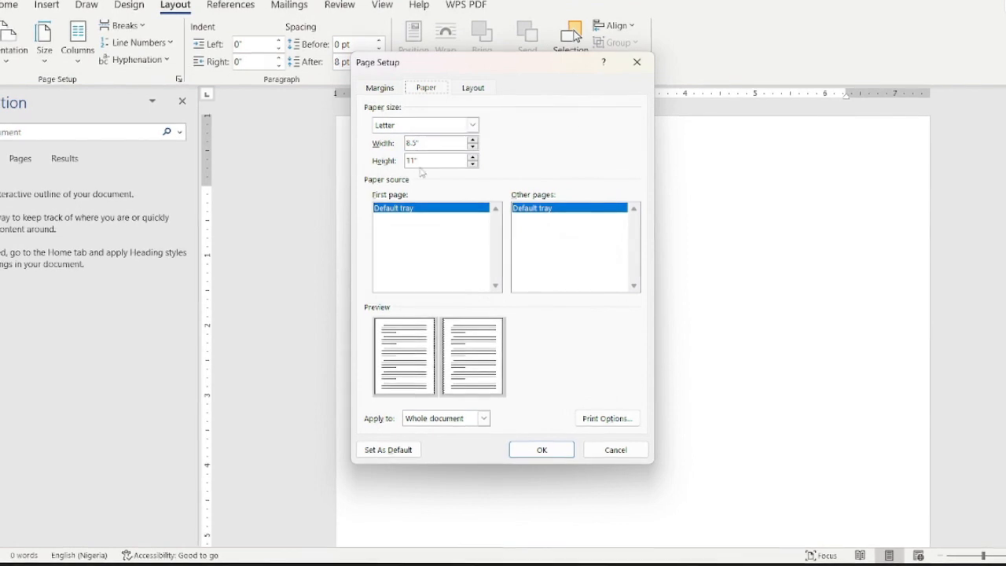
left_click(381, 90)
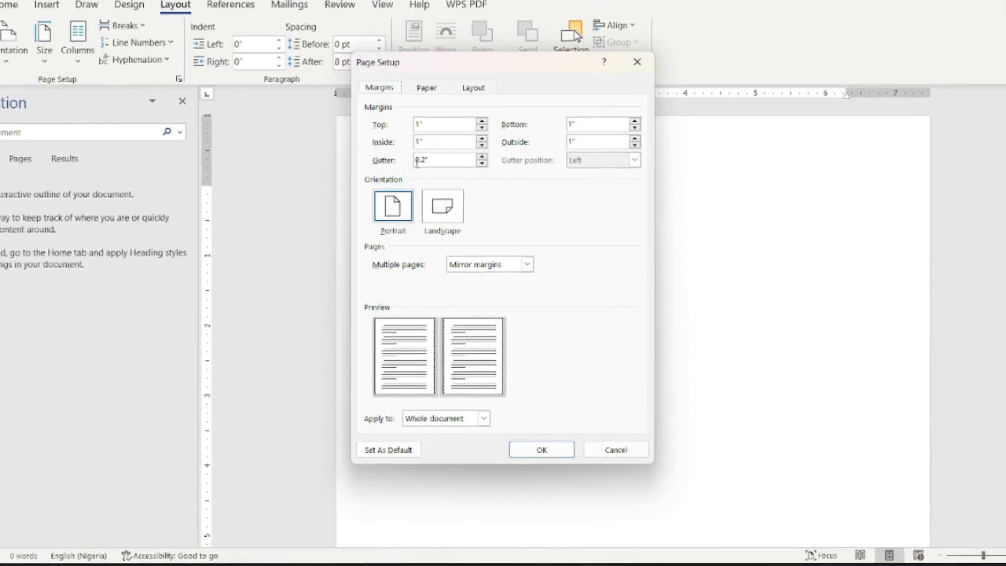
left_click_drag(416, 160, 430, 164)
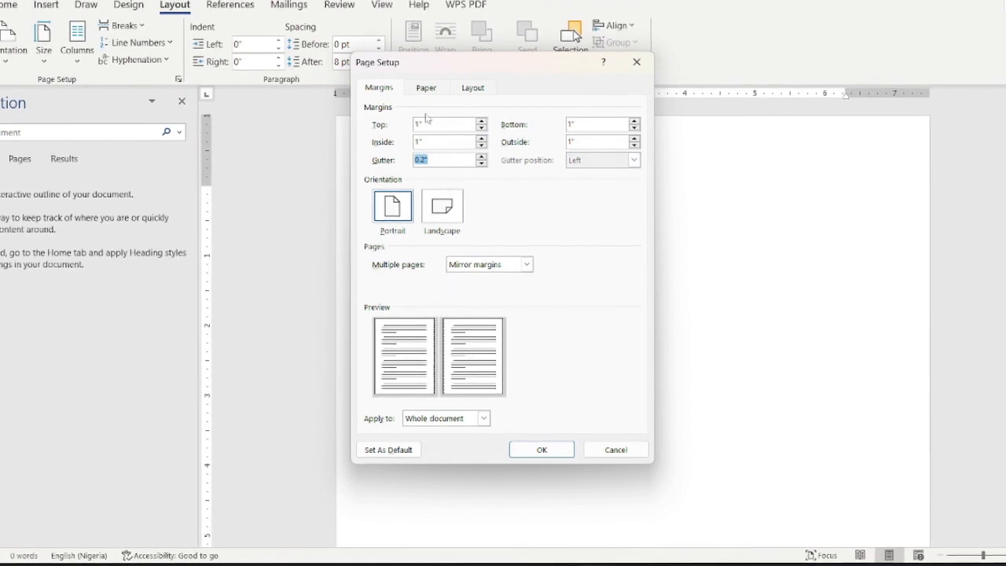
Try a custom paper size with a width of 6 and a height of 9 inches for the whole document.
left_click(427, 89)
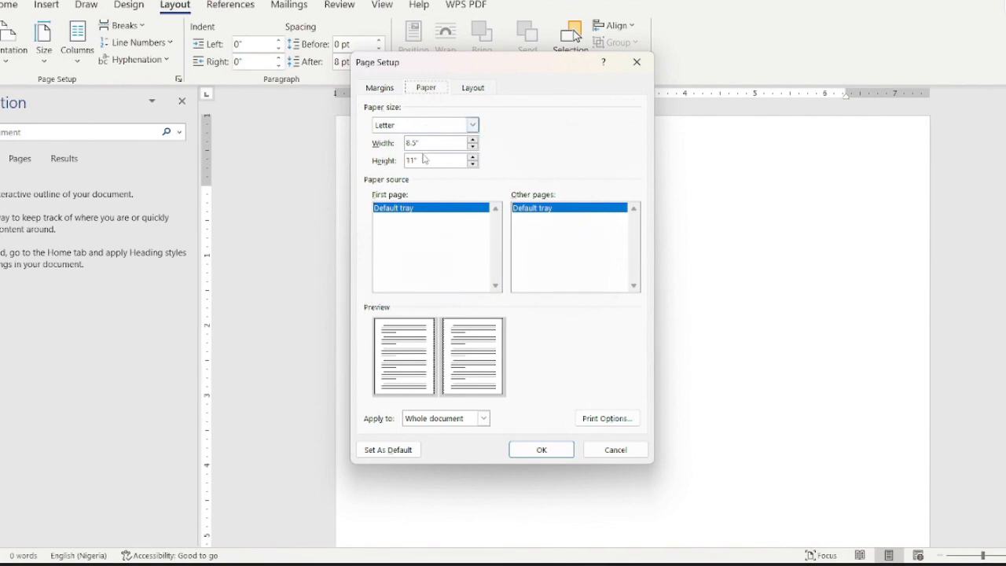
double_click(407, 142)
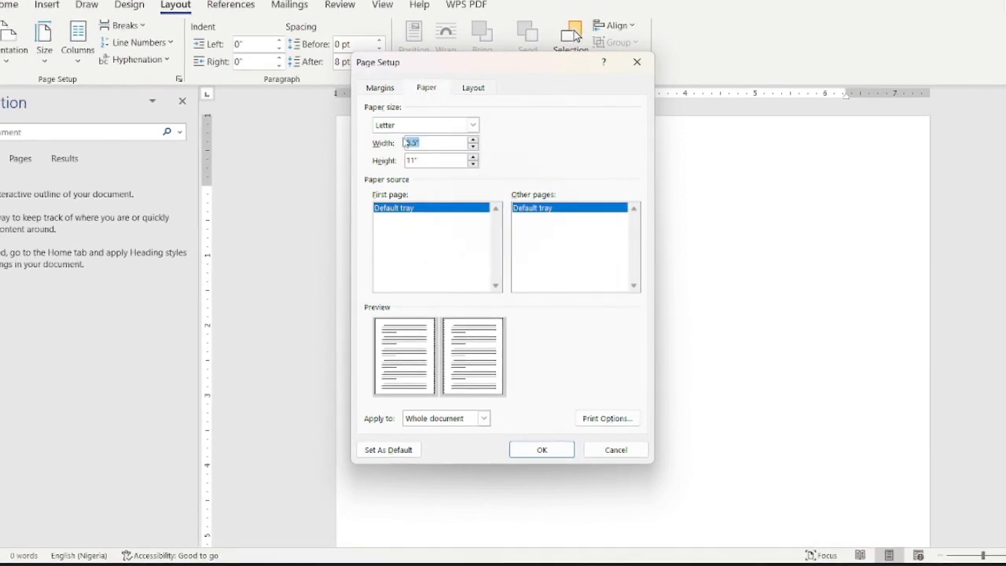
type("6")
left_click(415, 160)
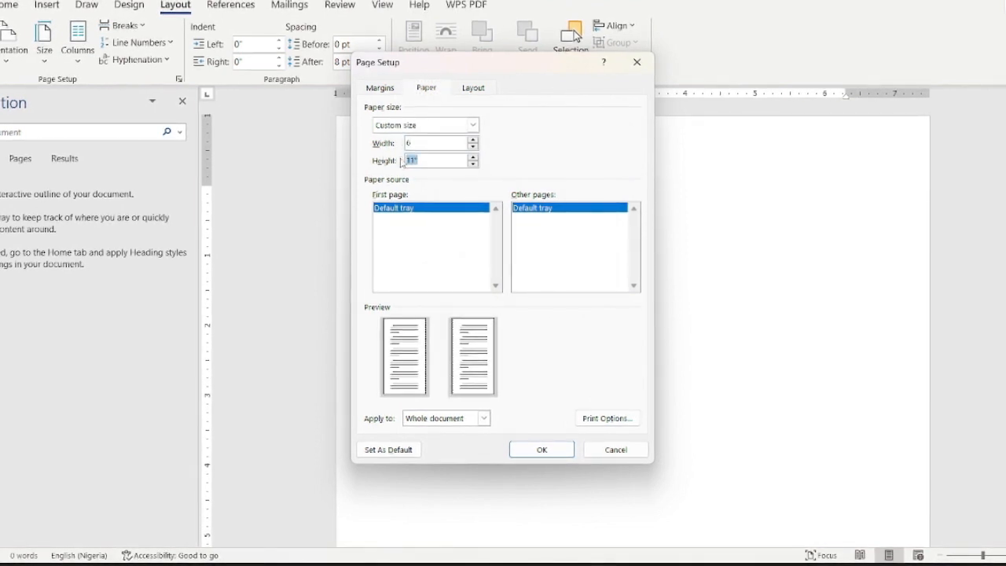
type("9")
left_click(410, 144)
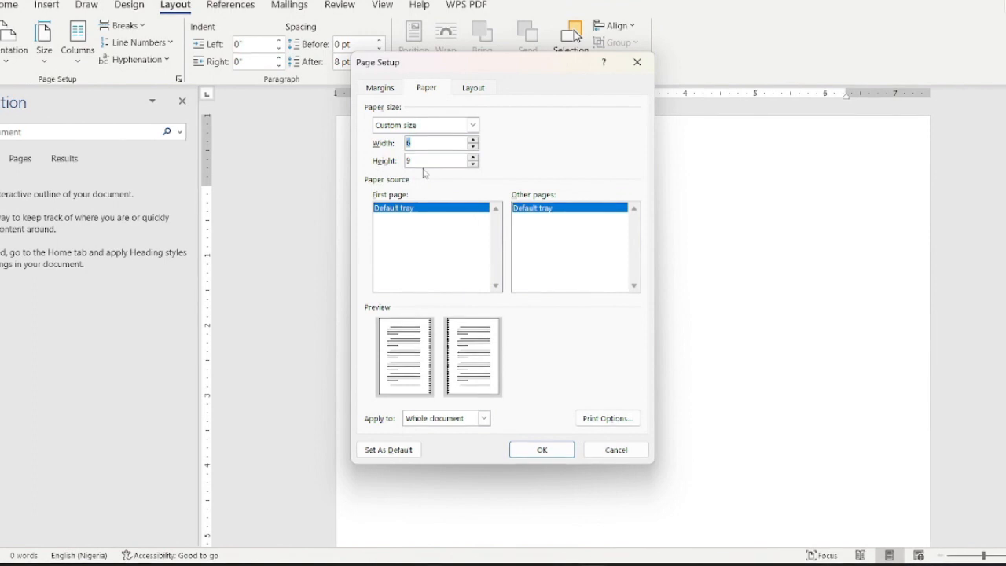
Review the header and footer distances from the page edge, and close the page setup without applying any changes.
left_click(486, 88)
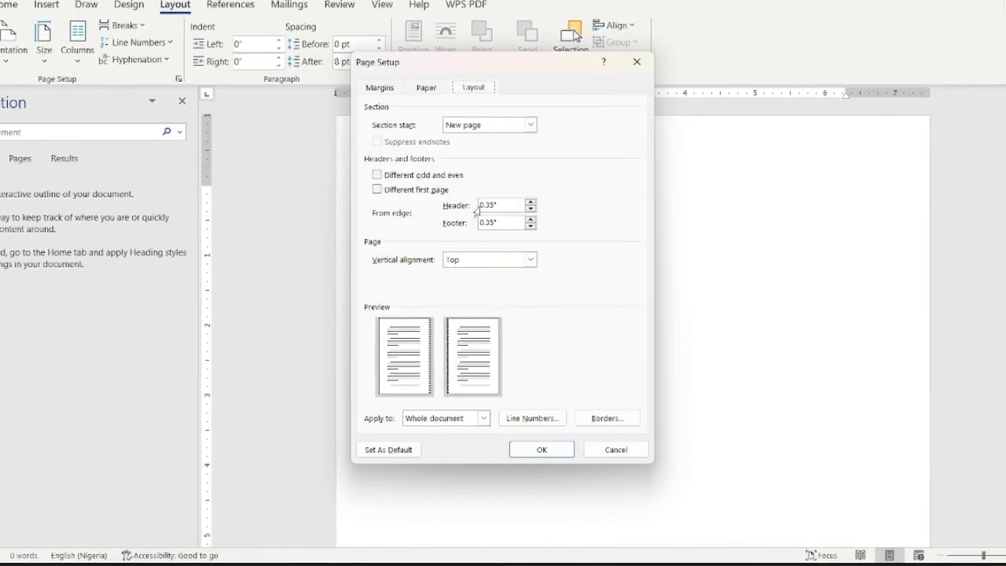
left_click_drag(478, 205, 497, 209)
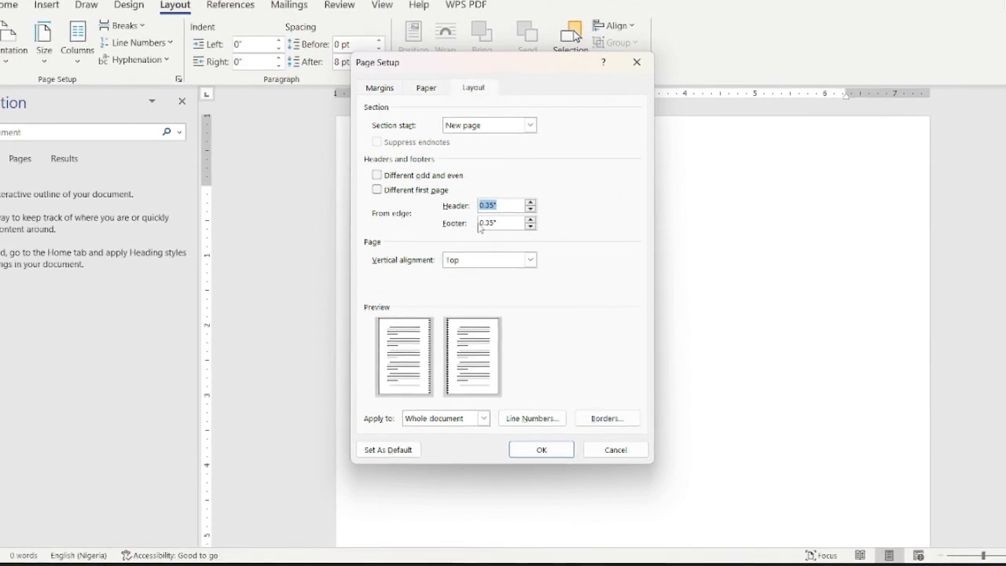
double_click(485, 224)
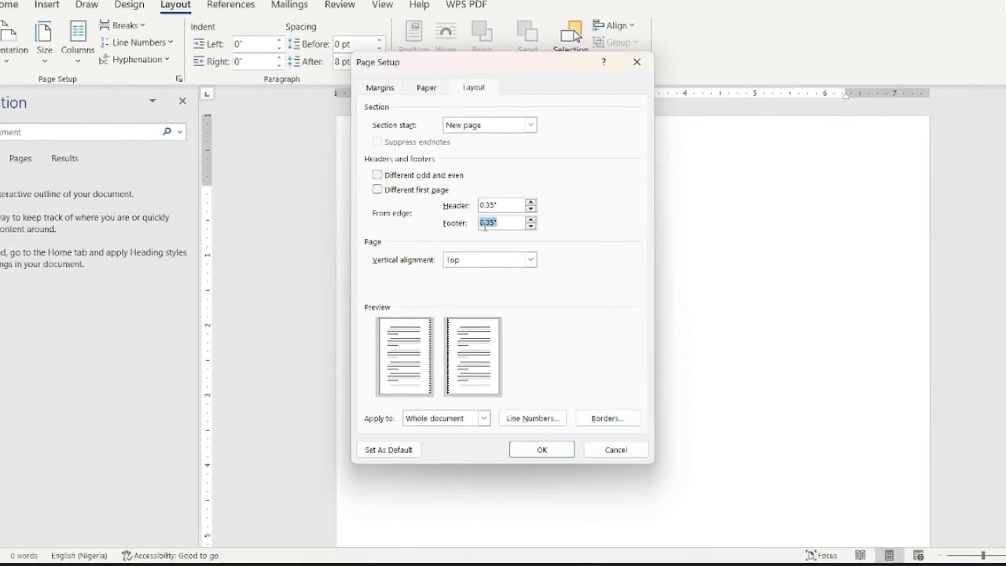
left_click(607, 450)
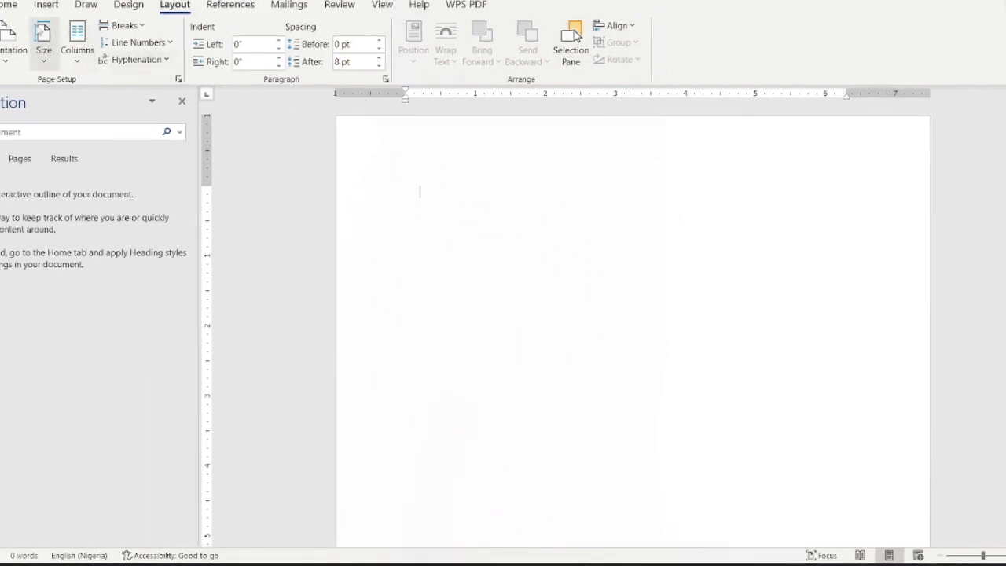
Revisit the heading styles and view the built-in table of contents designs.
left_click(5, 7)
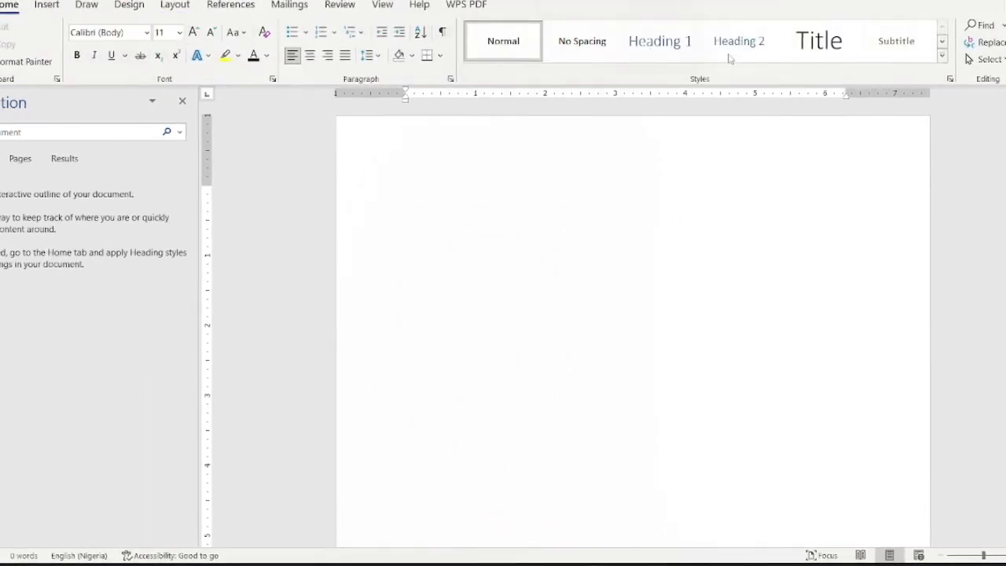
left_click(214, 6)
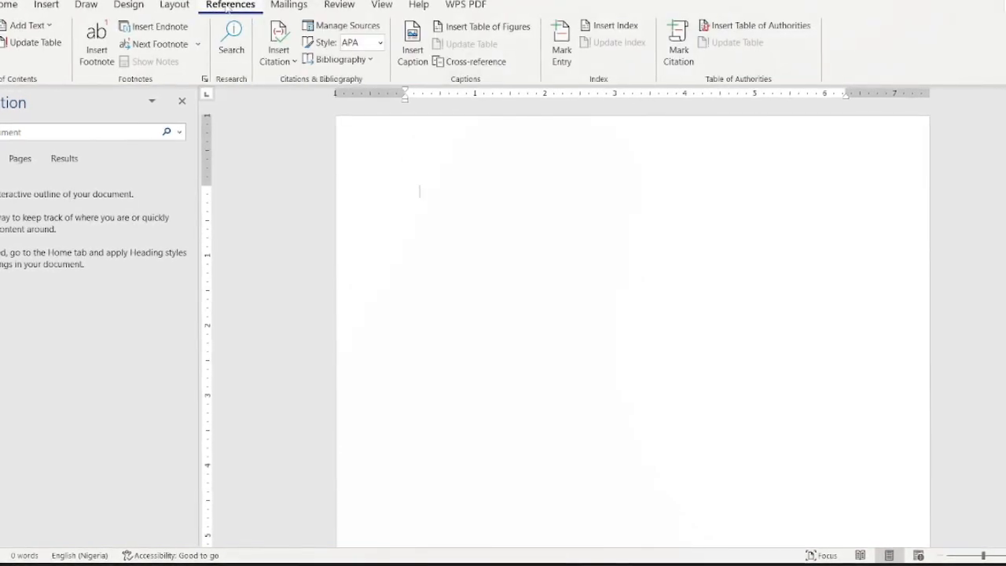
left_click(2, 43)
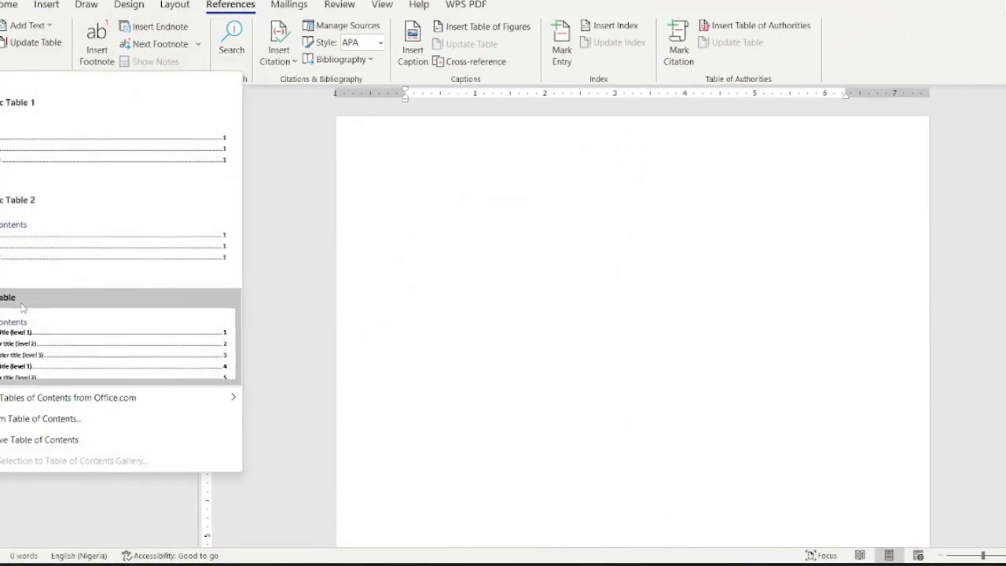
In the custom table of contents settings, modify the TOC 1 style to Verdana, 14 pt, and close the settings without inserting a table.
left_click(27, 414)
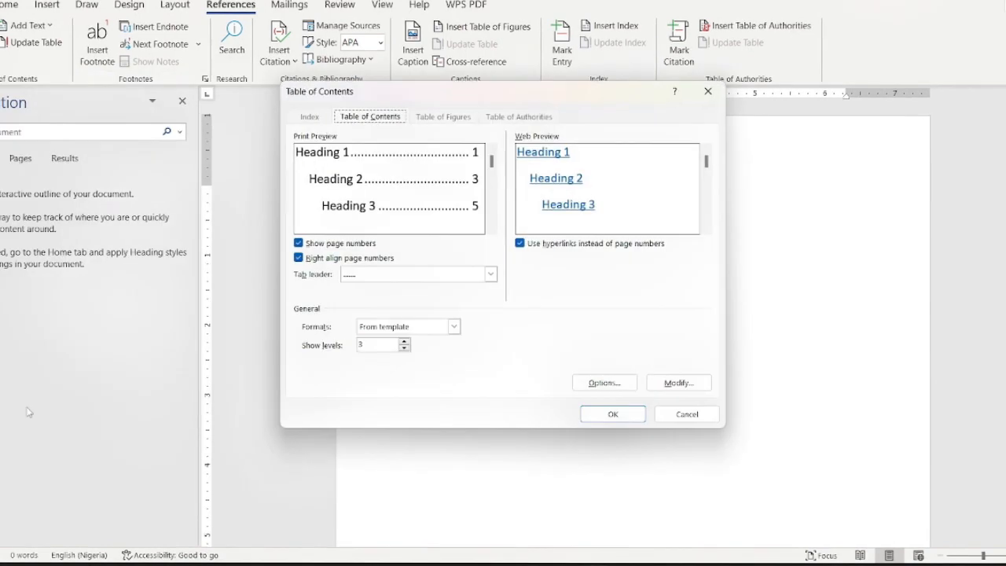
left_click(683, 385)
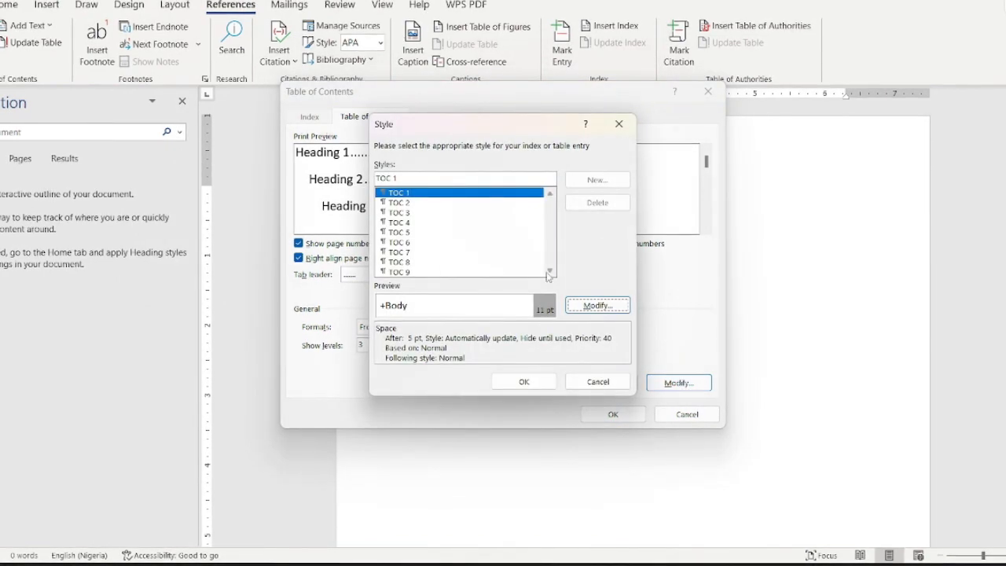
left_click(596, 305)
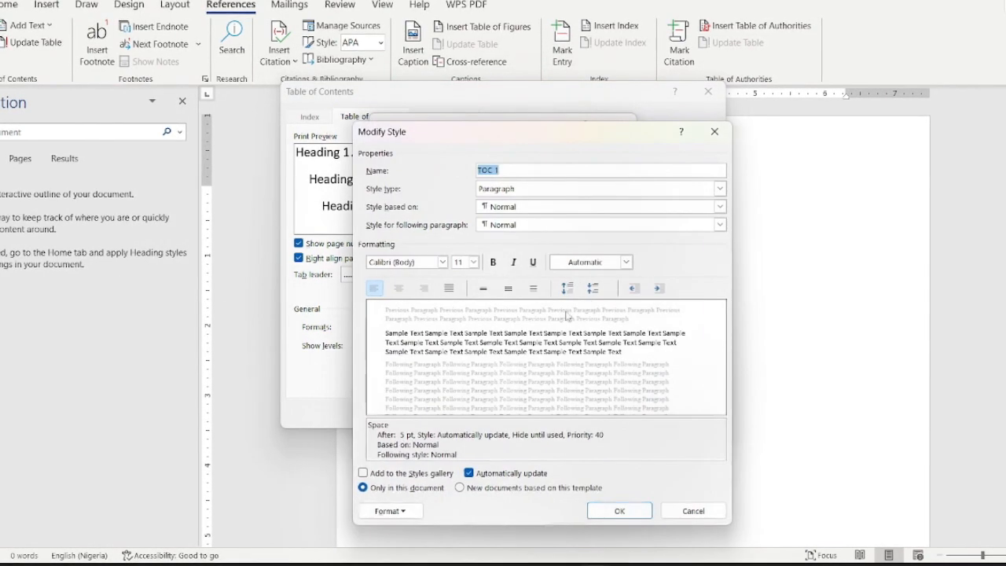
left_click(442, 261)
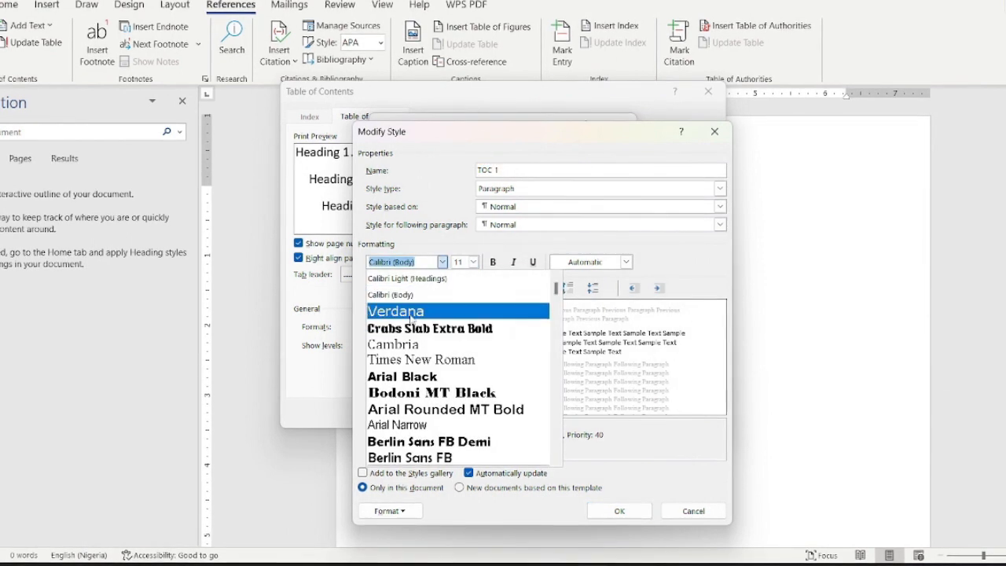
left_click(405, 311)
left_click(474, 261)
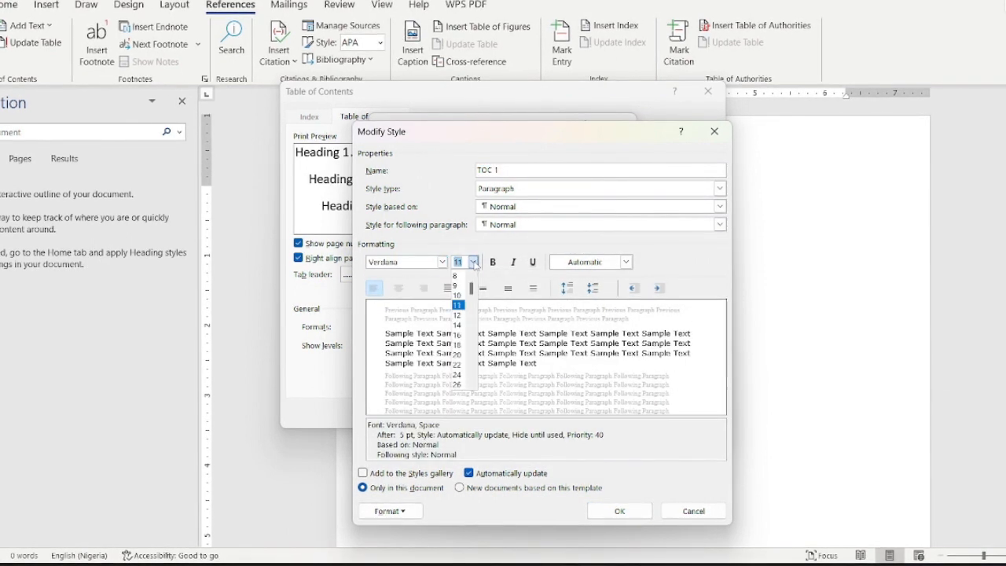
left_click(456, 332)
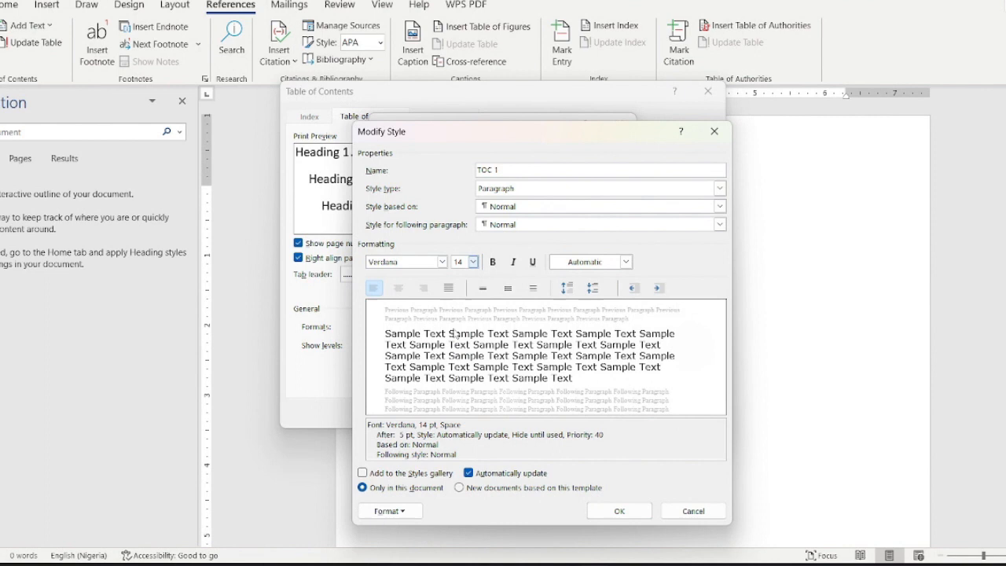
left_click(619, 511)
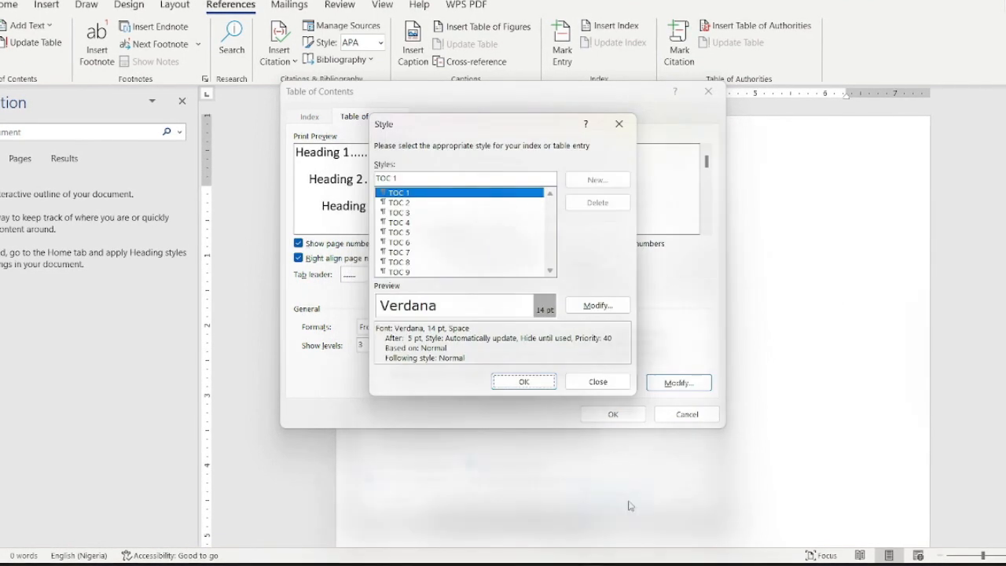
left_click(523, 381)
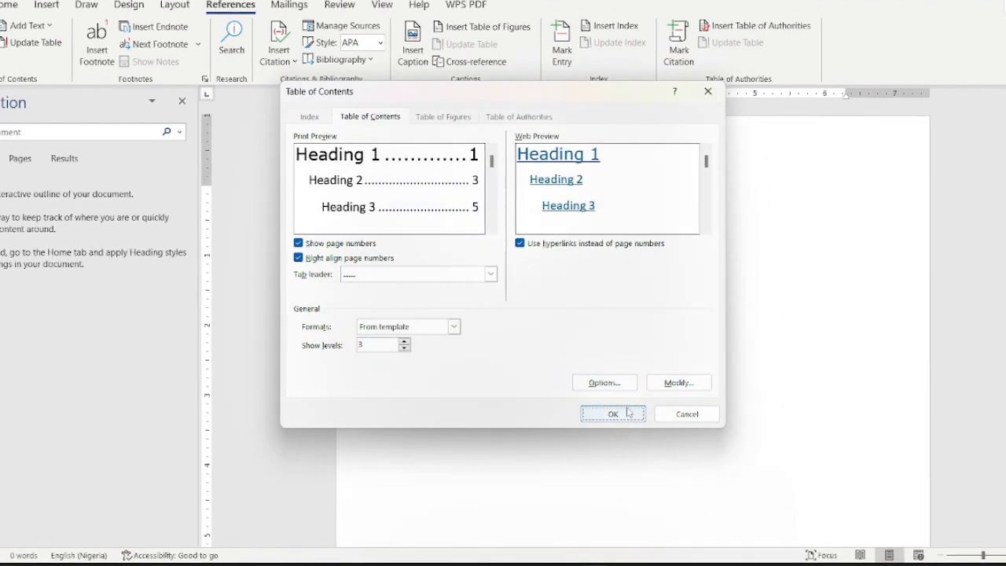
left_click(676, 416)
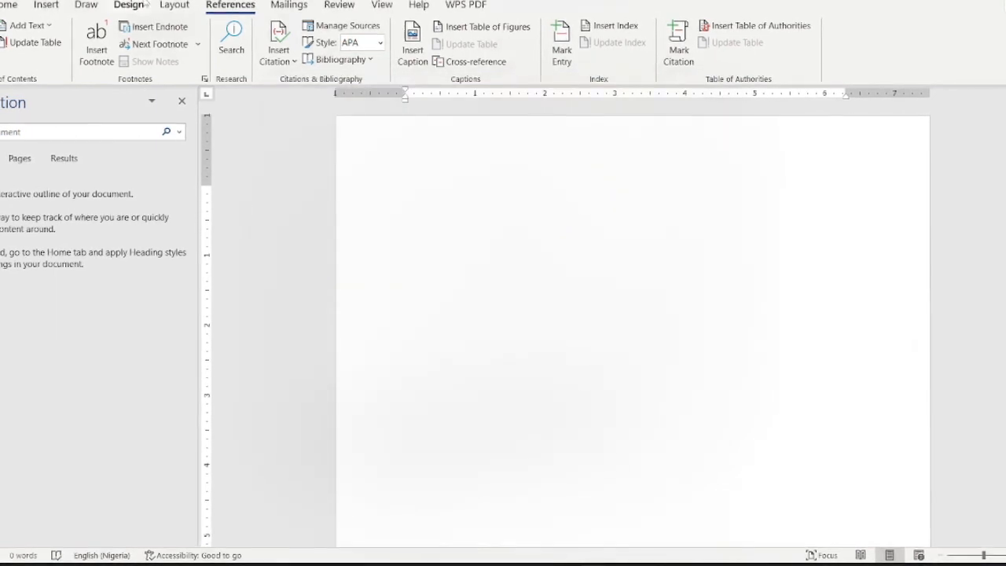